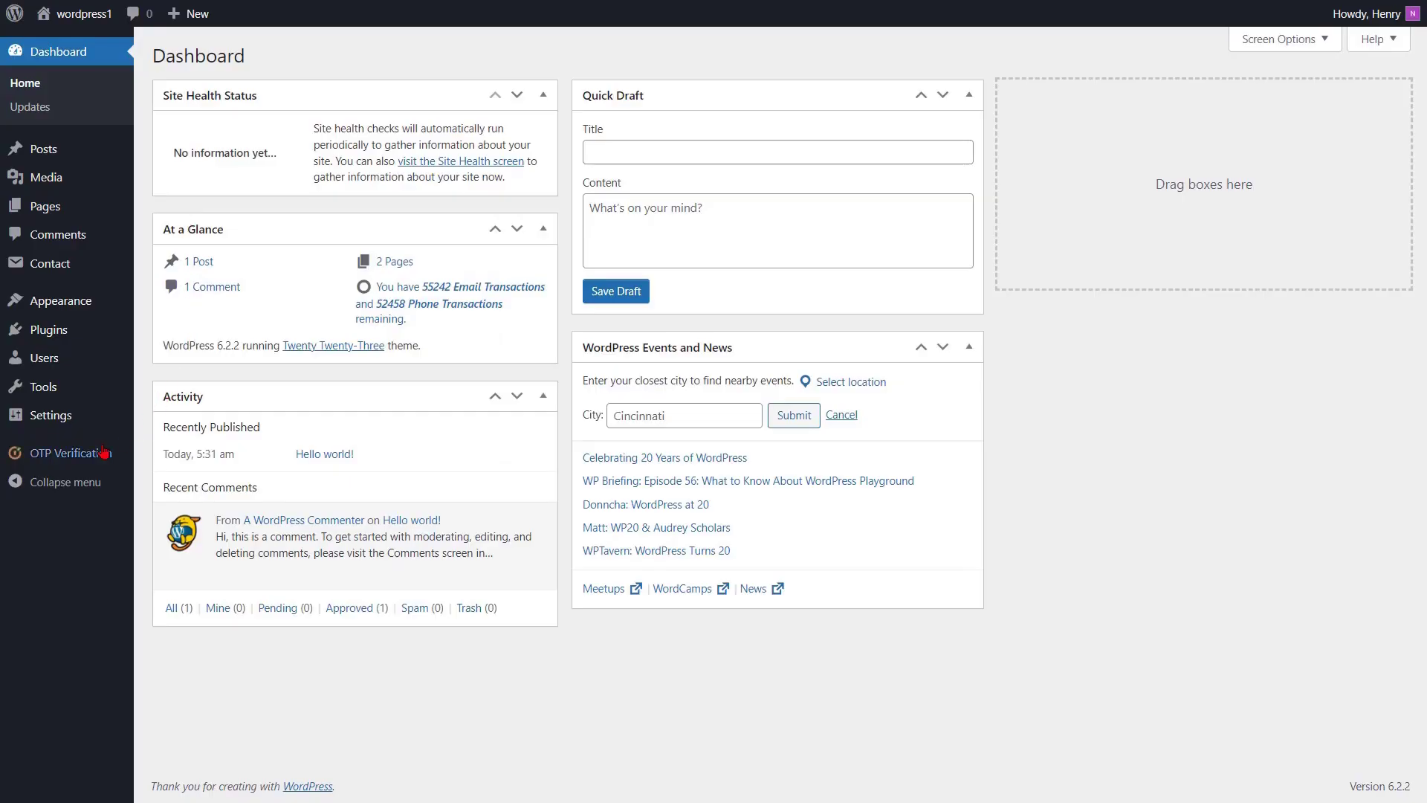
Enable email verification for 'Contact Form 7 - Contact Form' in OTP Verification, then go to the Contact Forms list.
click(57, 453)
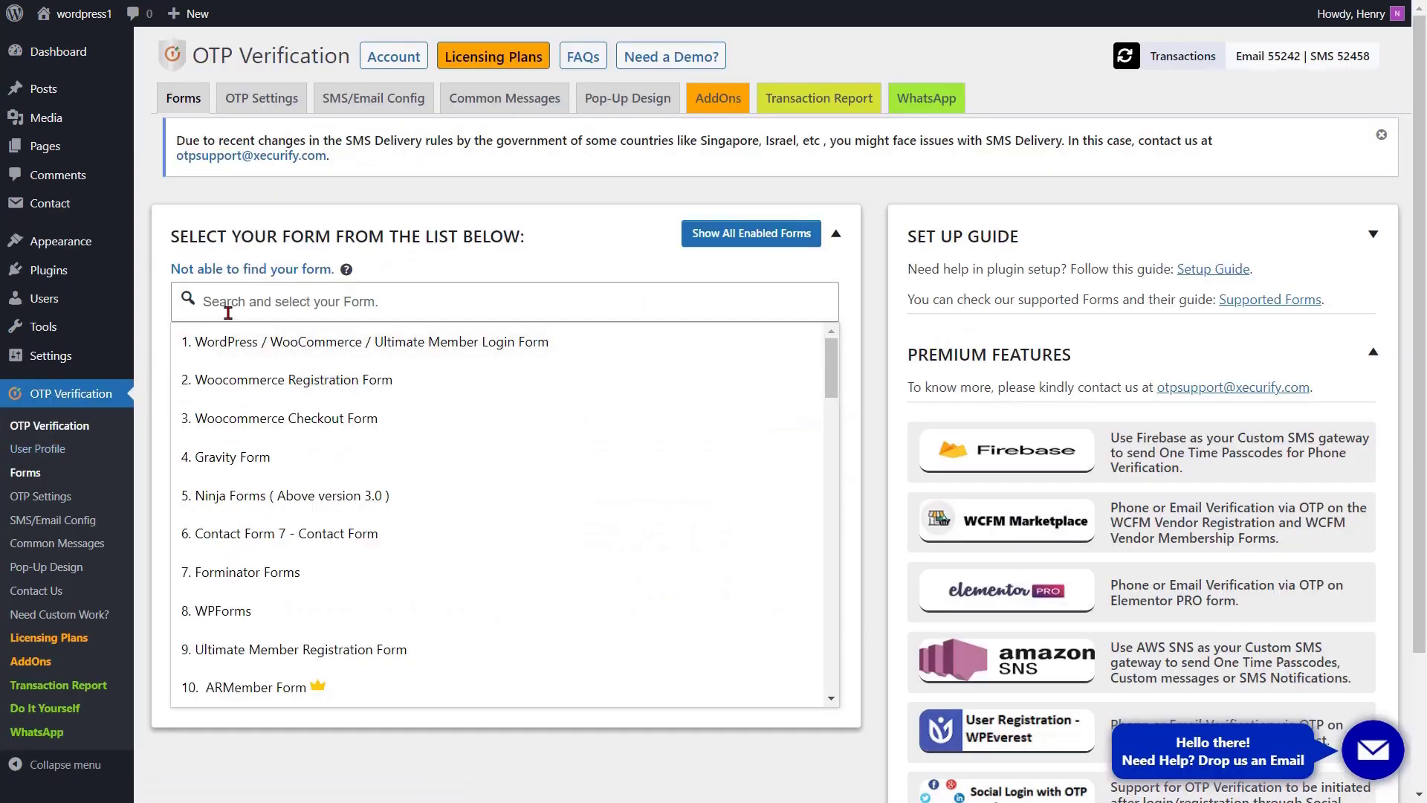
click(217, 304)
text(contact)
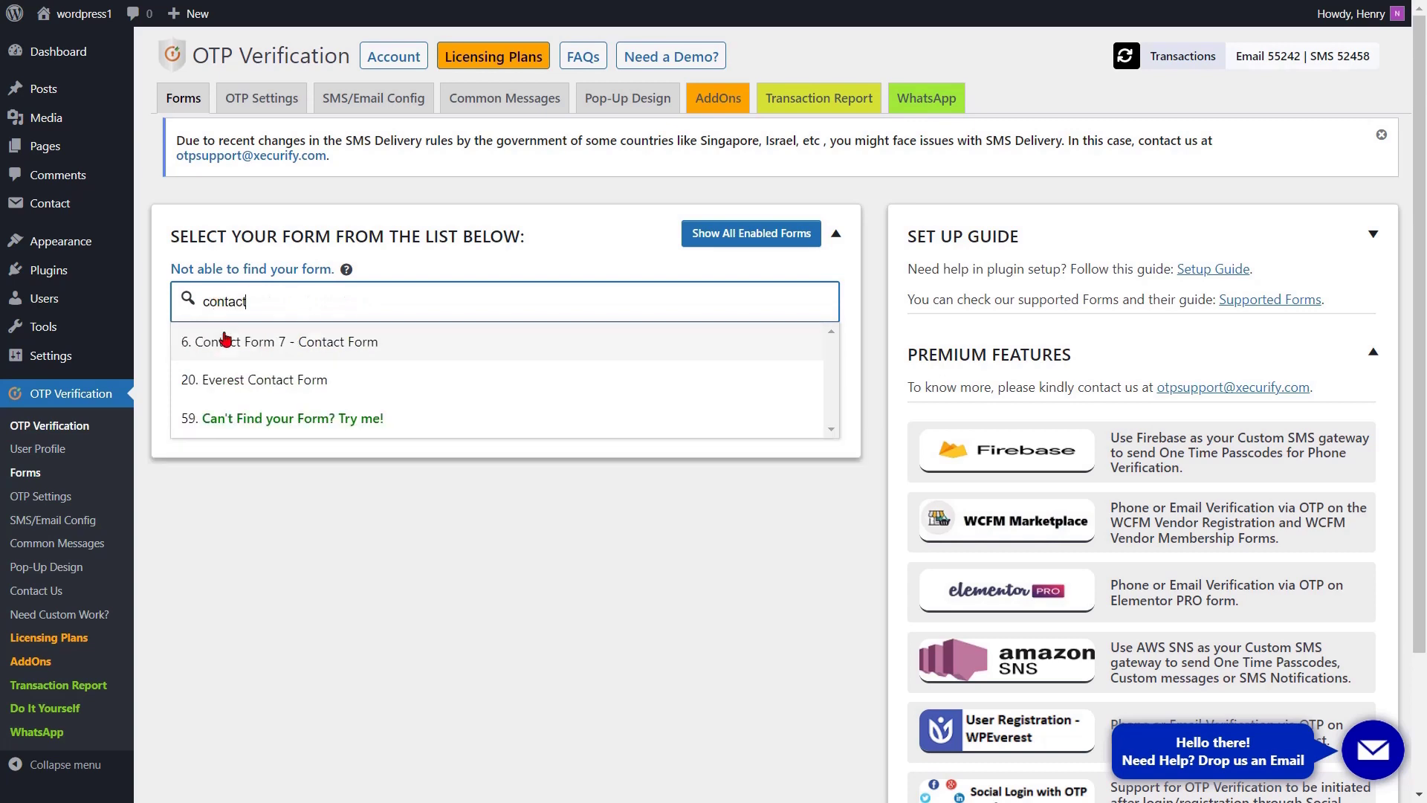
click(253, 344)
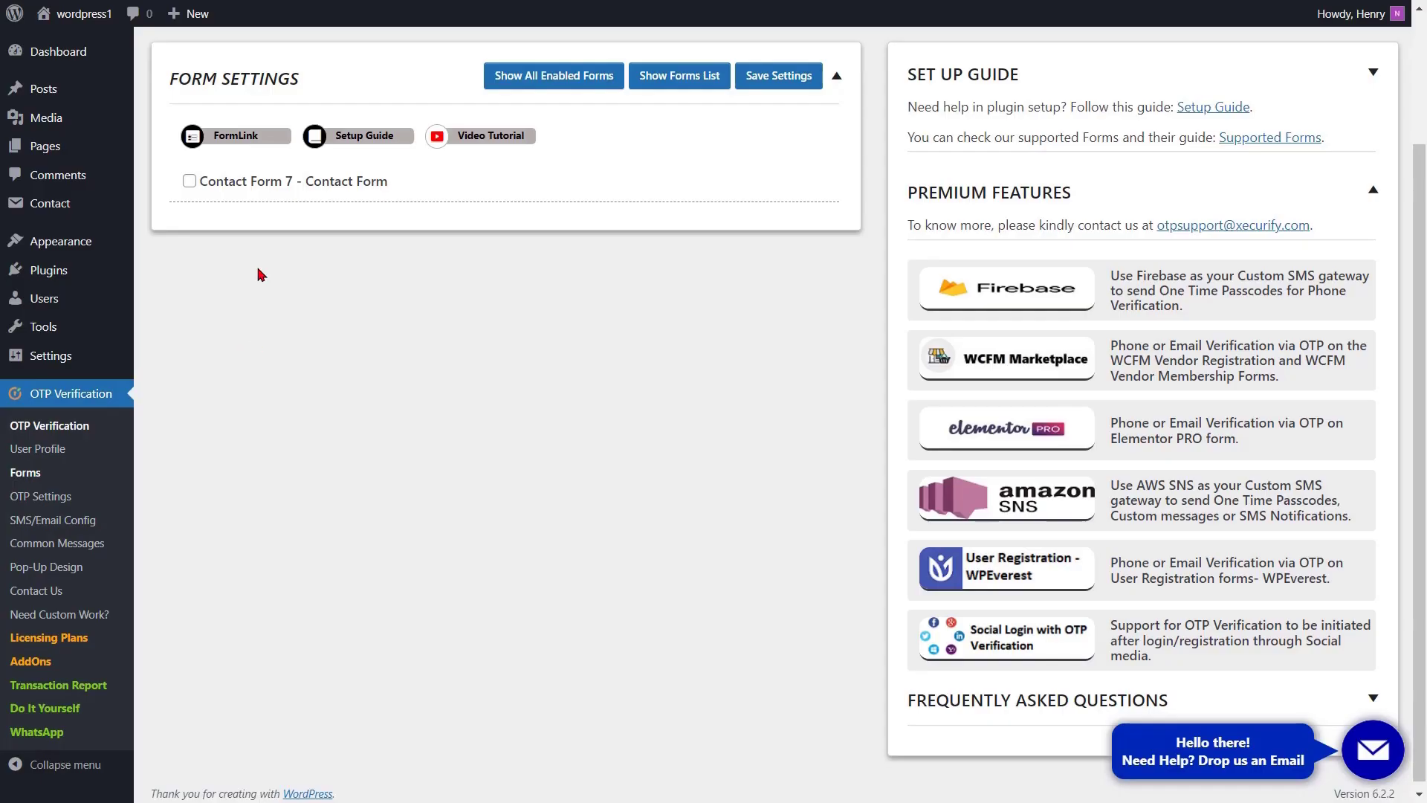
click(189, 182)
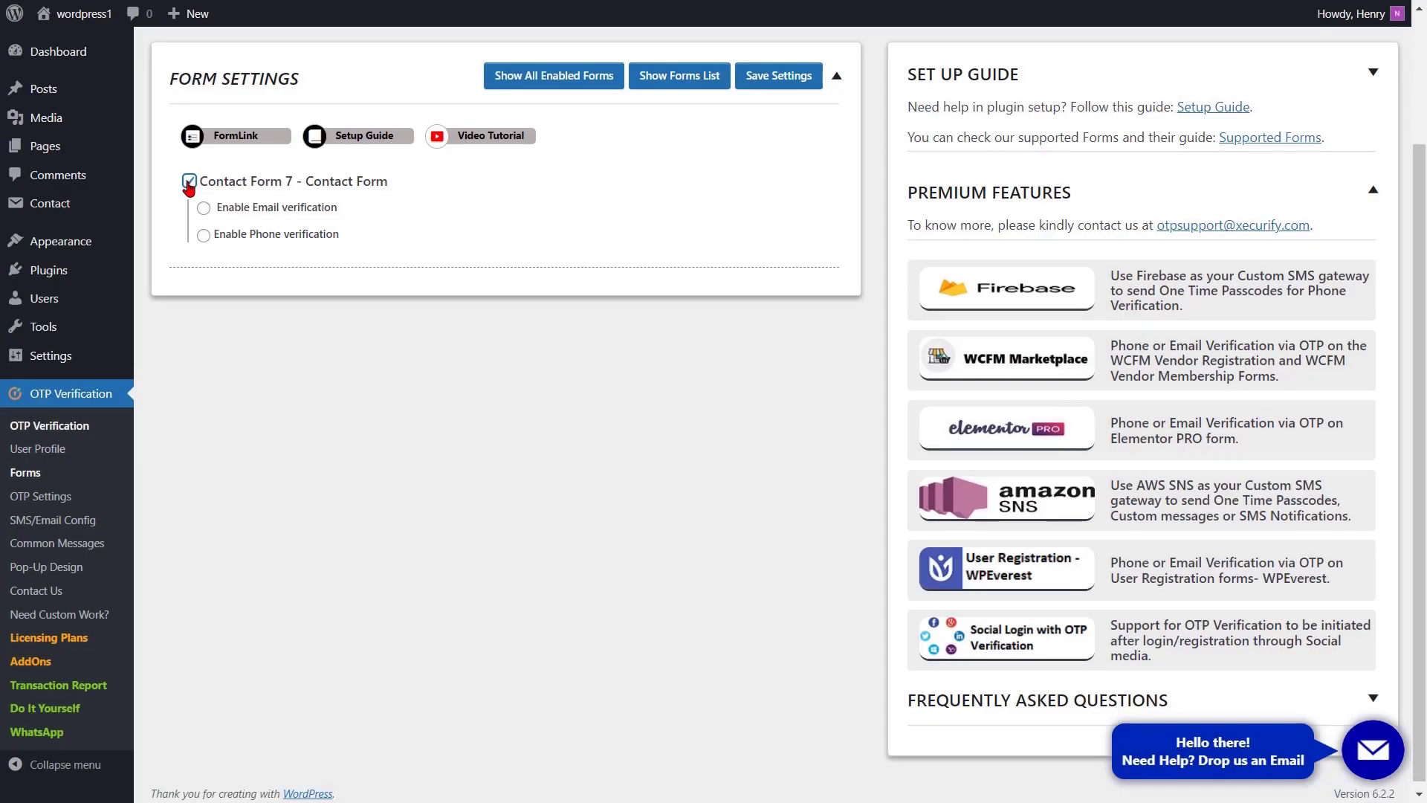
click(202, 210)
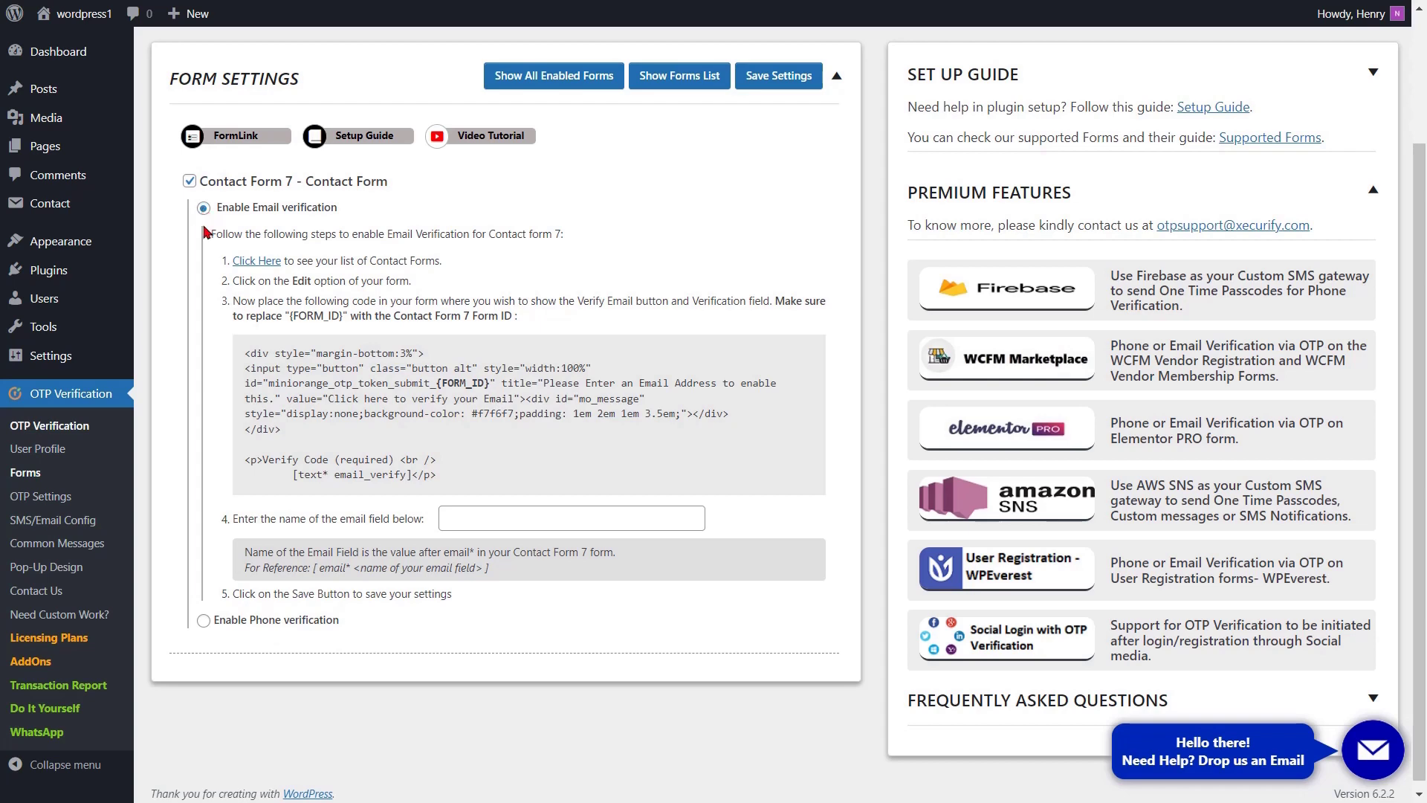
click(262, 264)
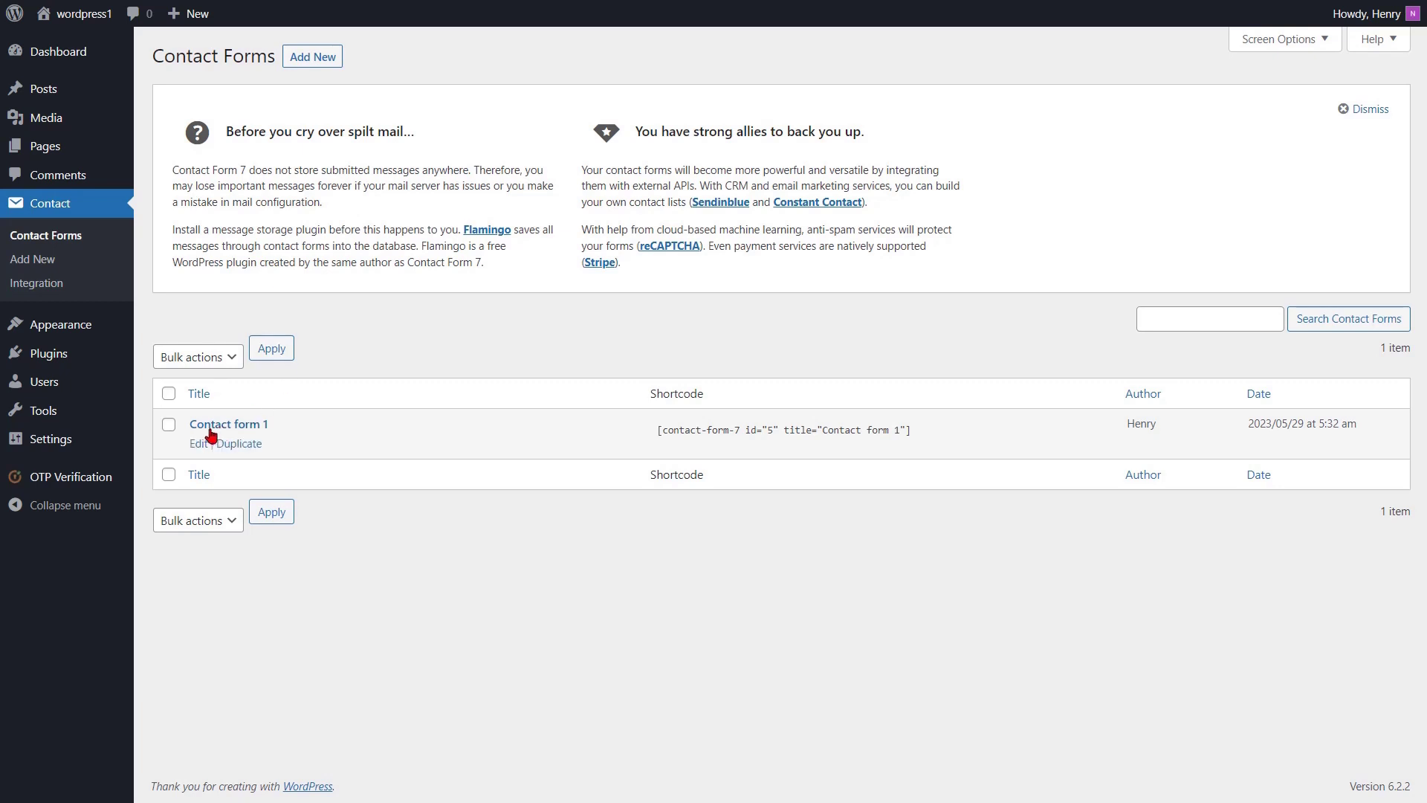
Paste the plugin's email verification snippet below the email field in Contact form 1's template.
click(199, 446)
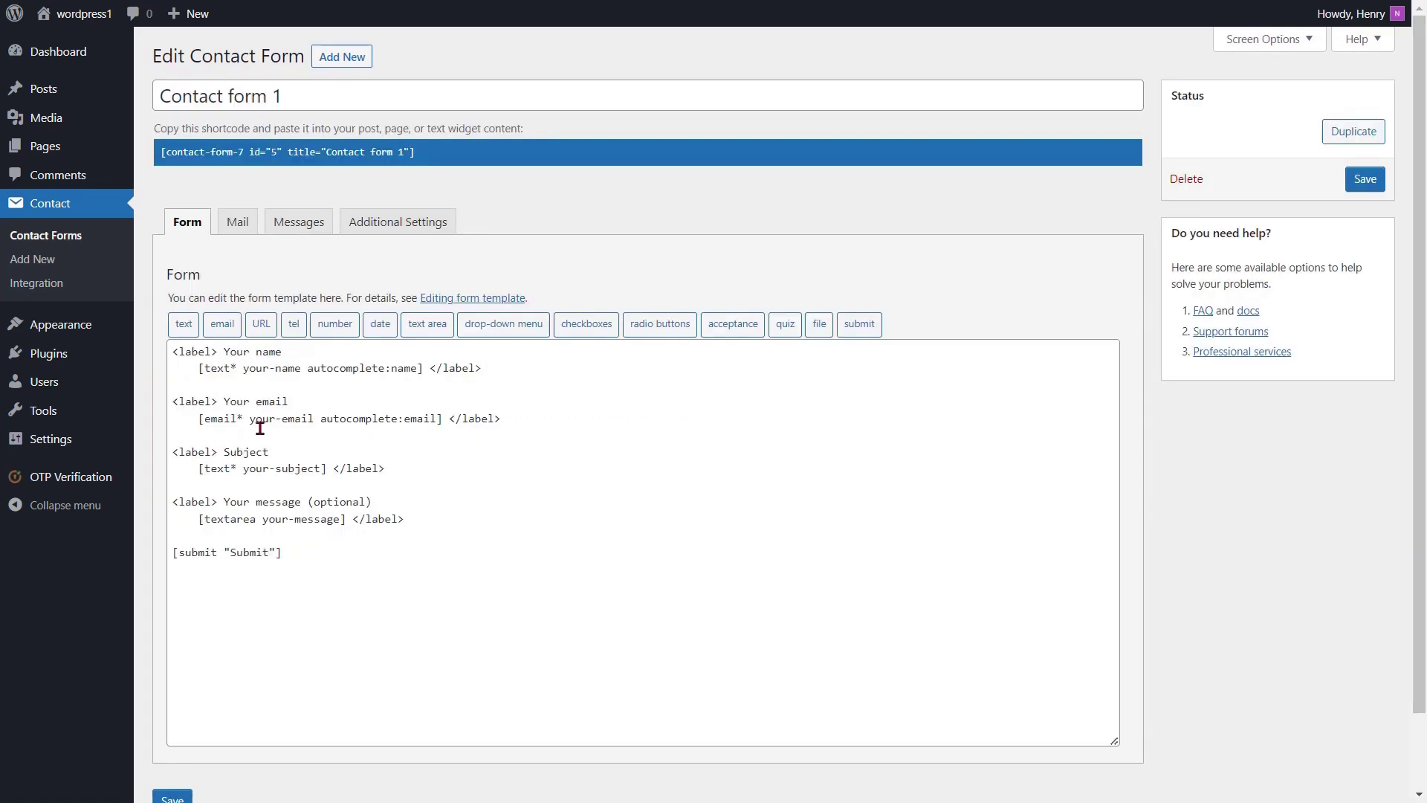
key(ctrl+shift+Tab)
drag(245, 347, 442, 473)
right_click(442, 473)
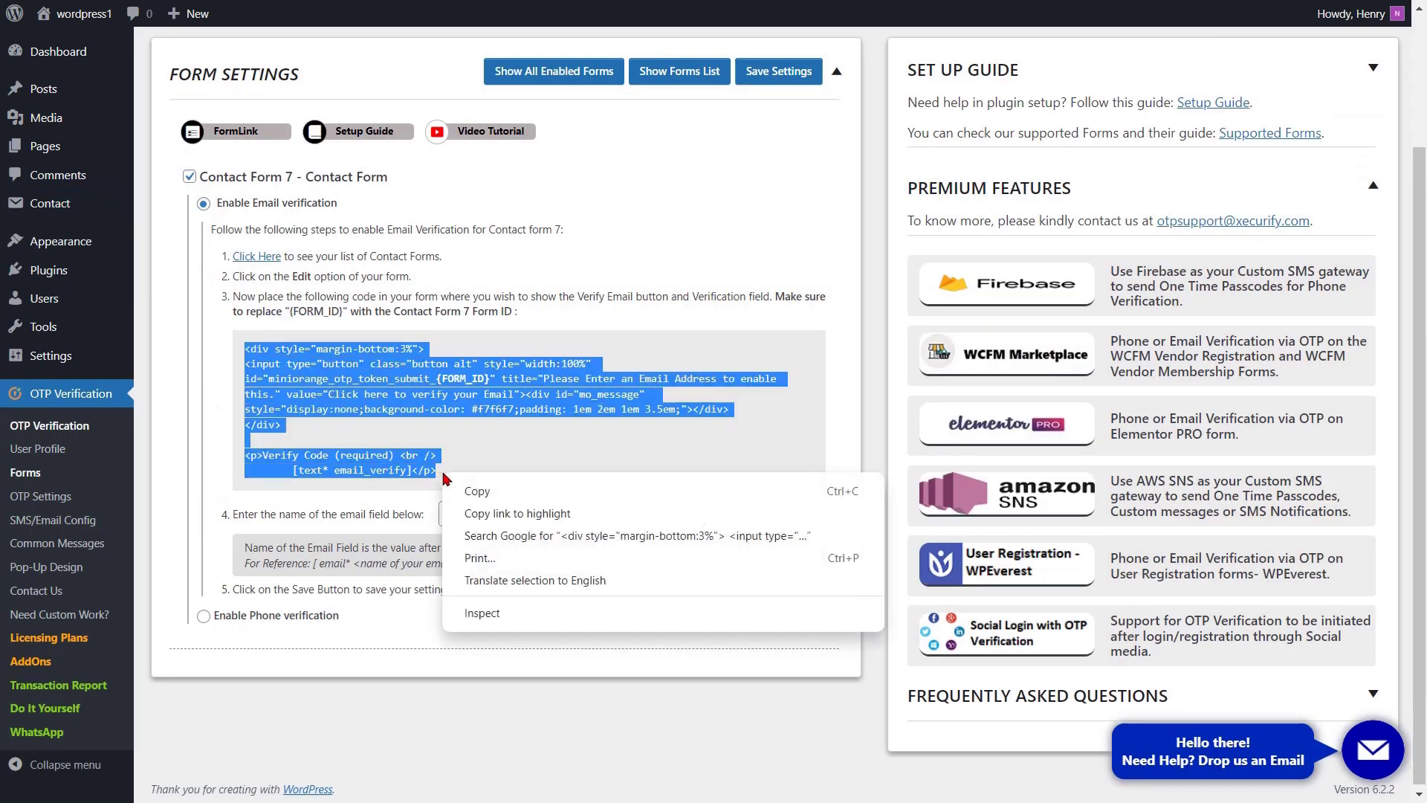
click(473, 493)
key(ctrl+Tab)
click(181, 437)
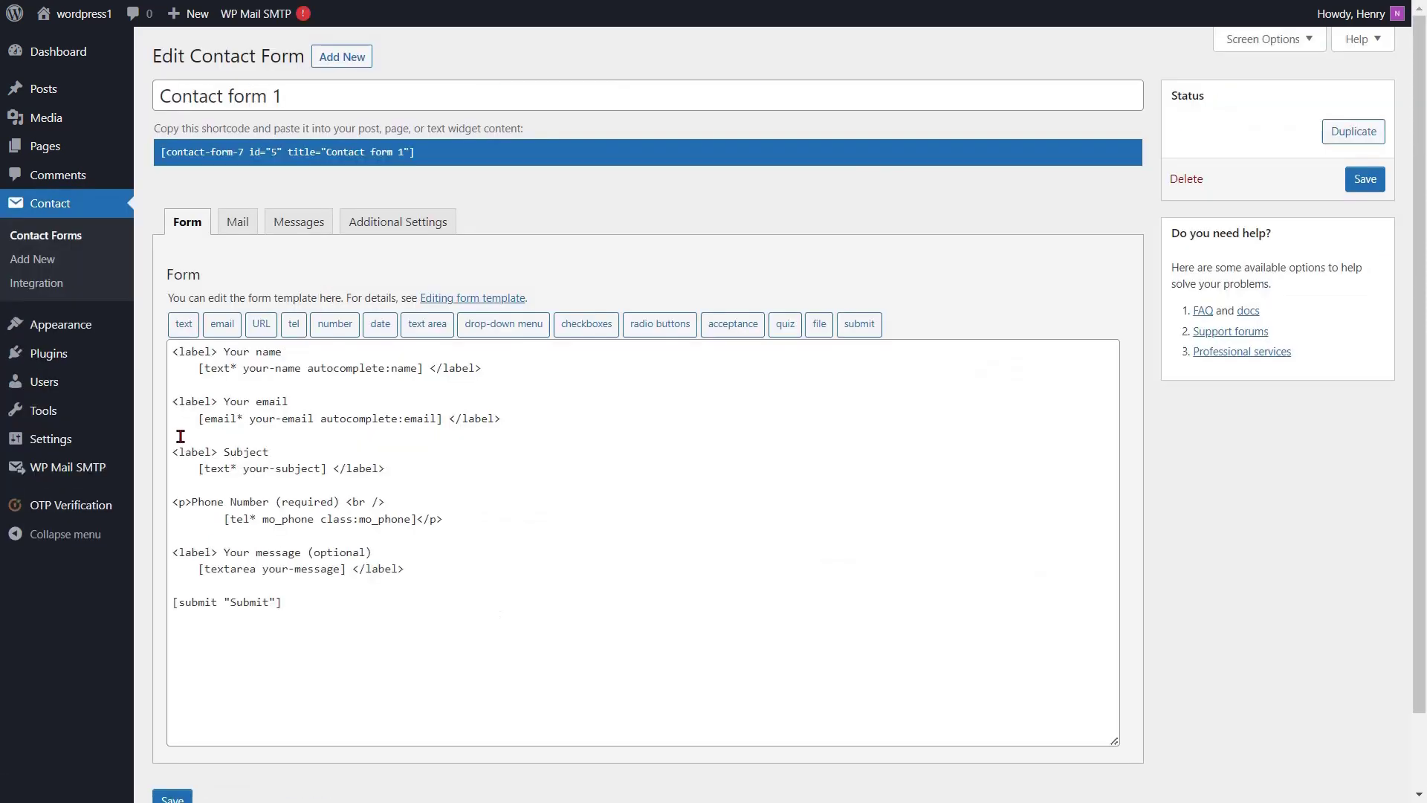
key(Return)
key(Return)
right_click(176, 449)
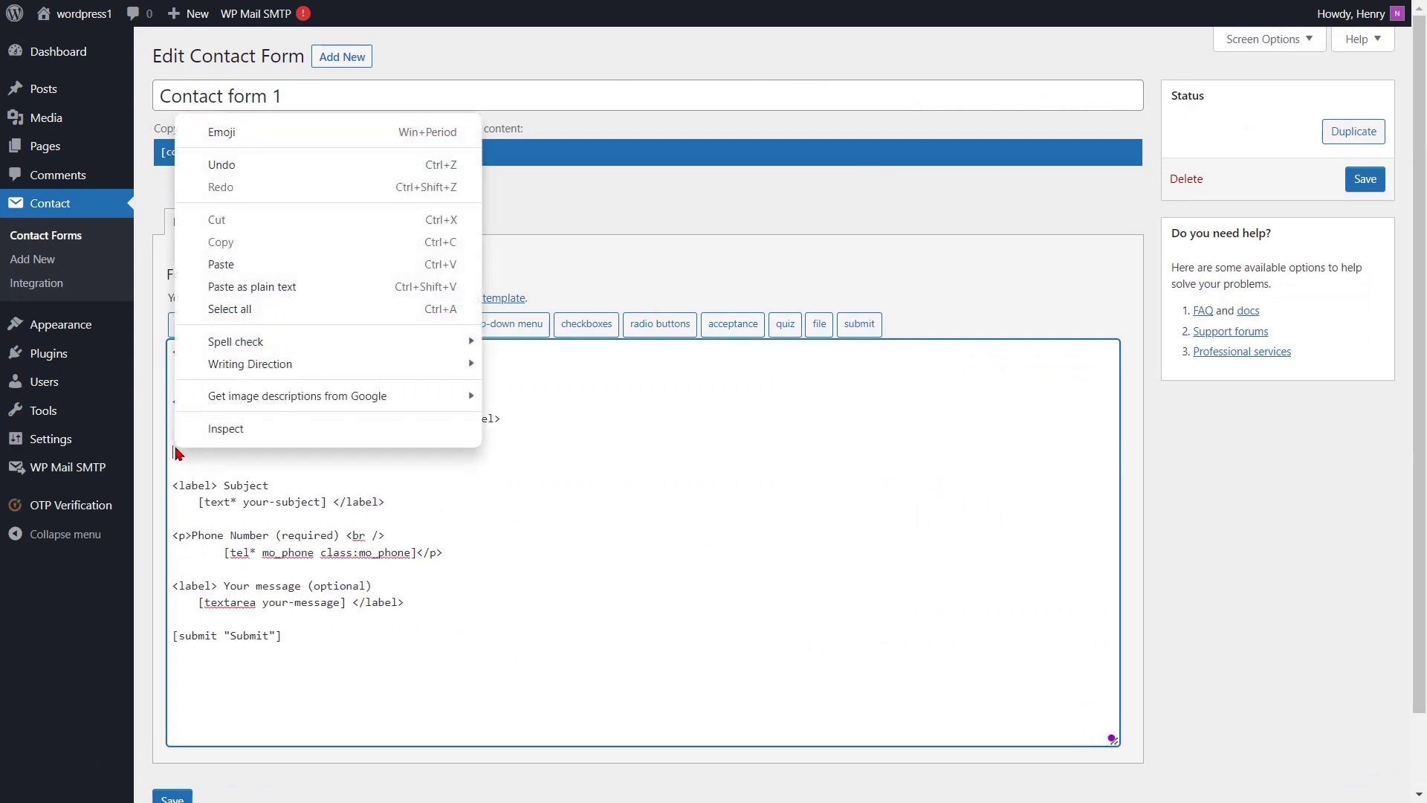
click(232, 264)
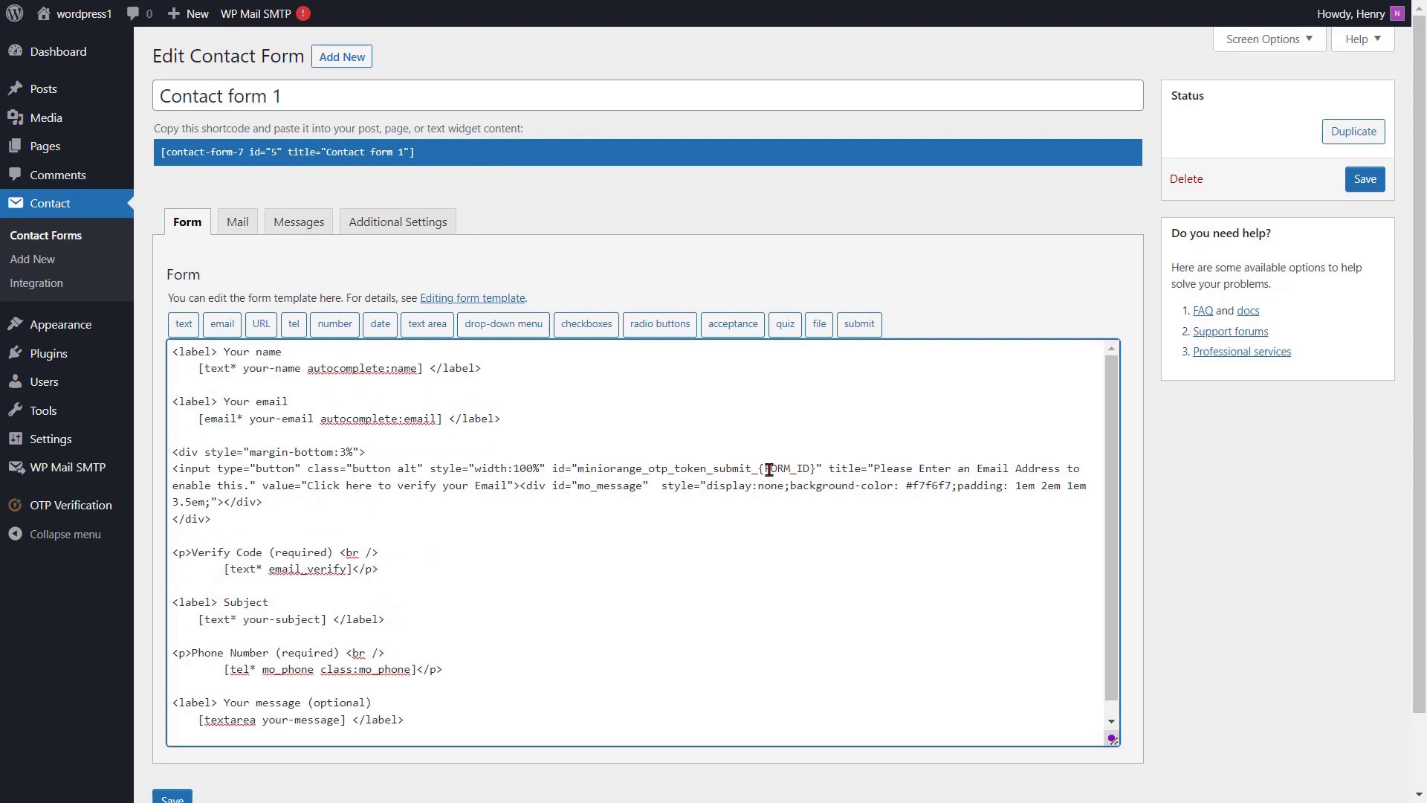
Replace {FORM_ID} with the form's ID 5 and save Contact form 1.
click(273, 154)
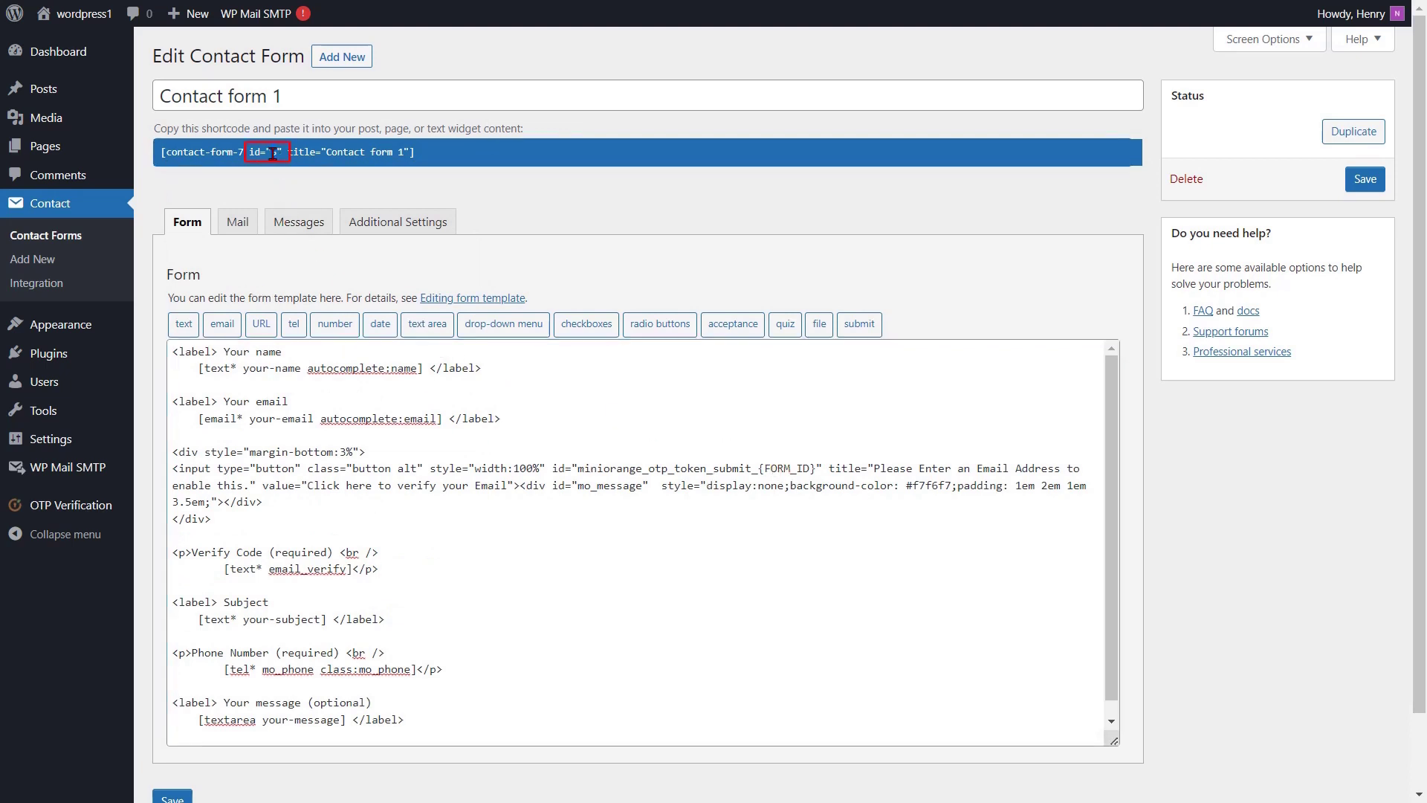
drag(815, 468, 759, 468)
text(5)
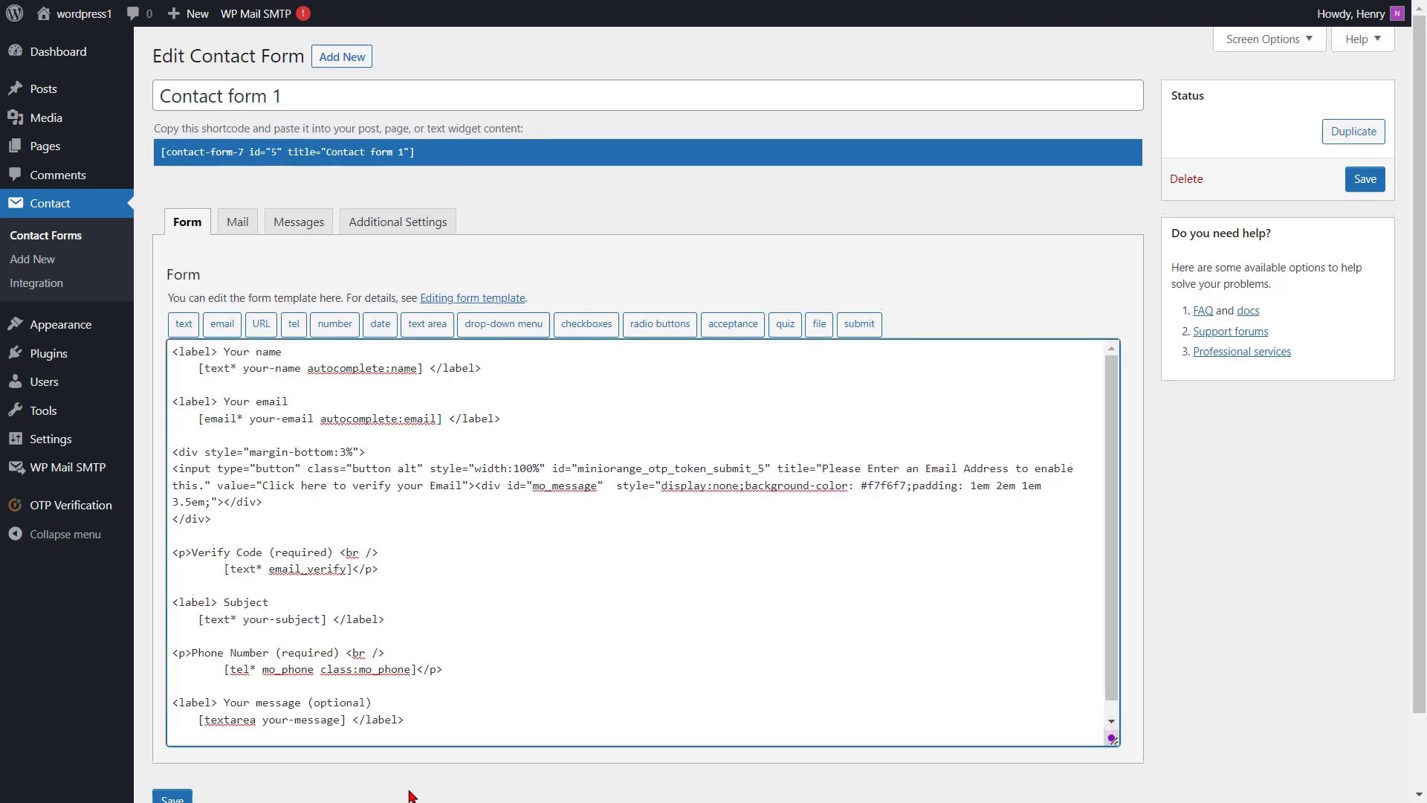
scroll(411, 795, down, 1)
click(172, 720)
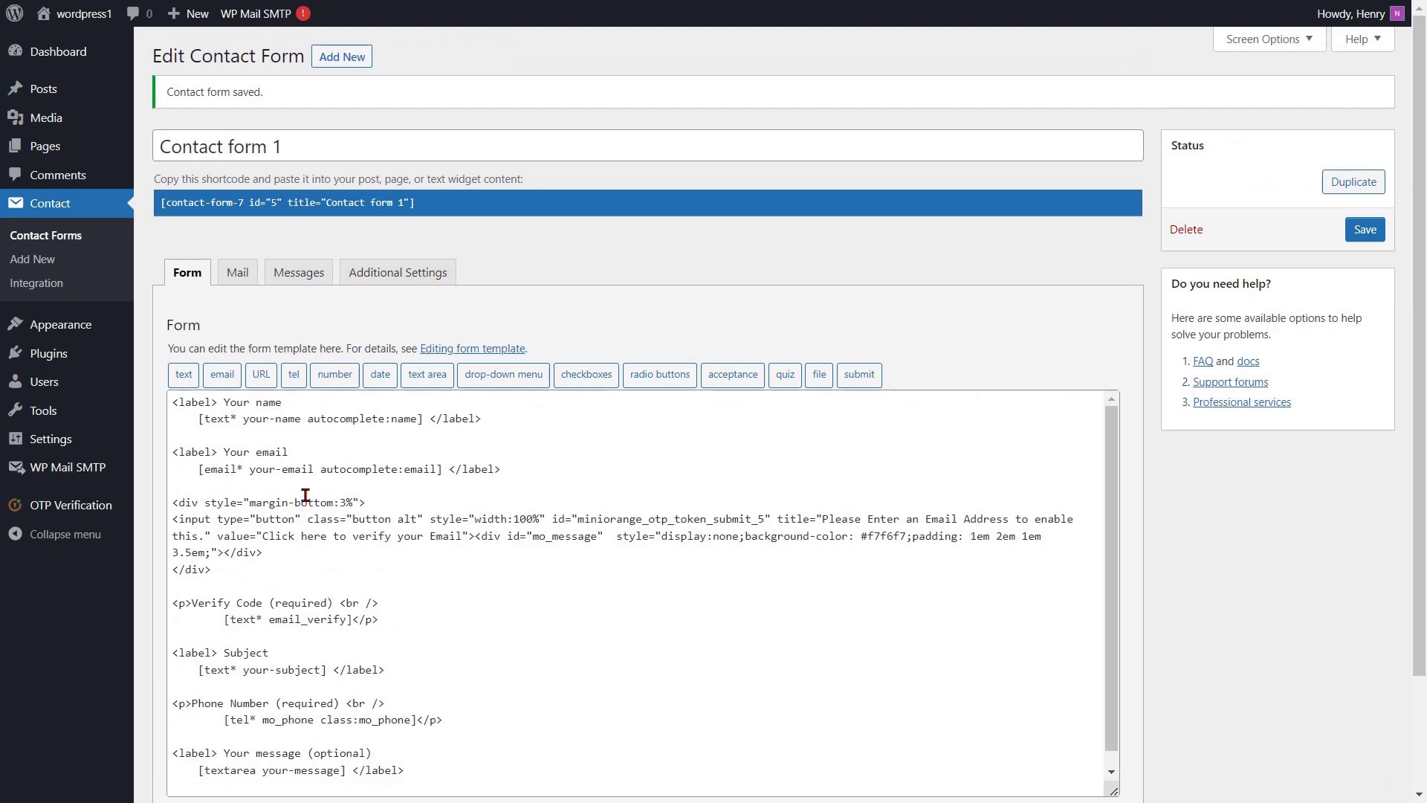
Copy the your-email field name from the form template.
drag(314, 470, 251, 469)
right_click(251, 469)
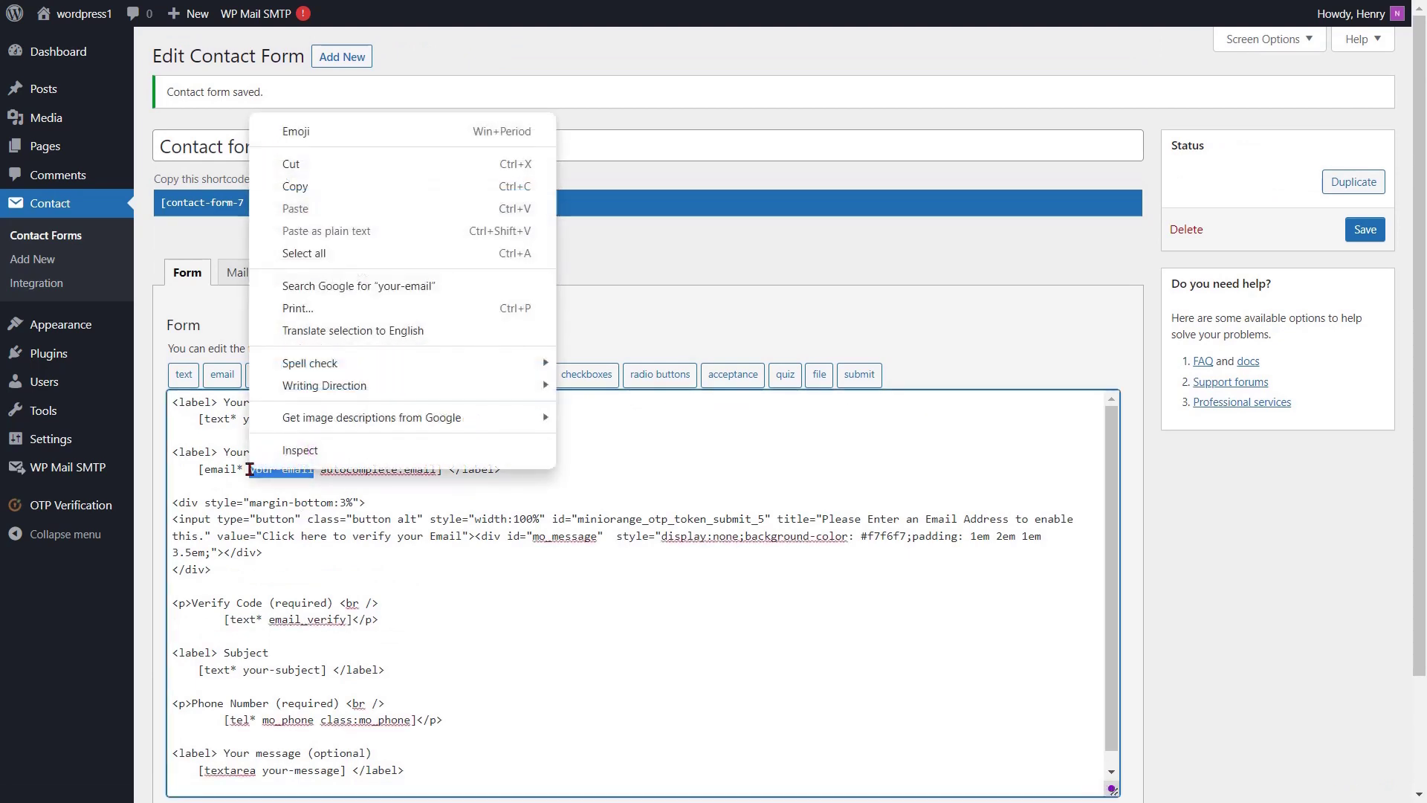
click(297, 186)
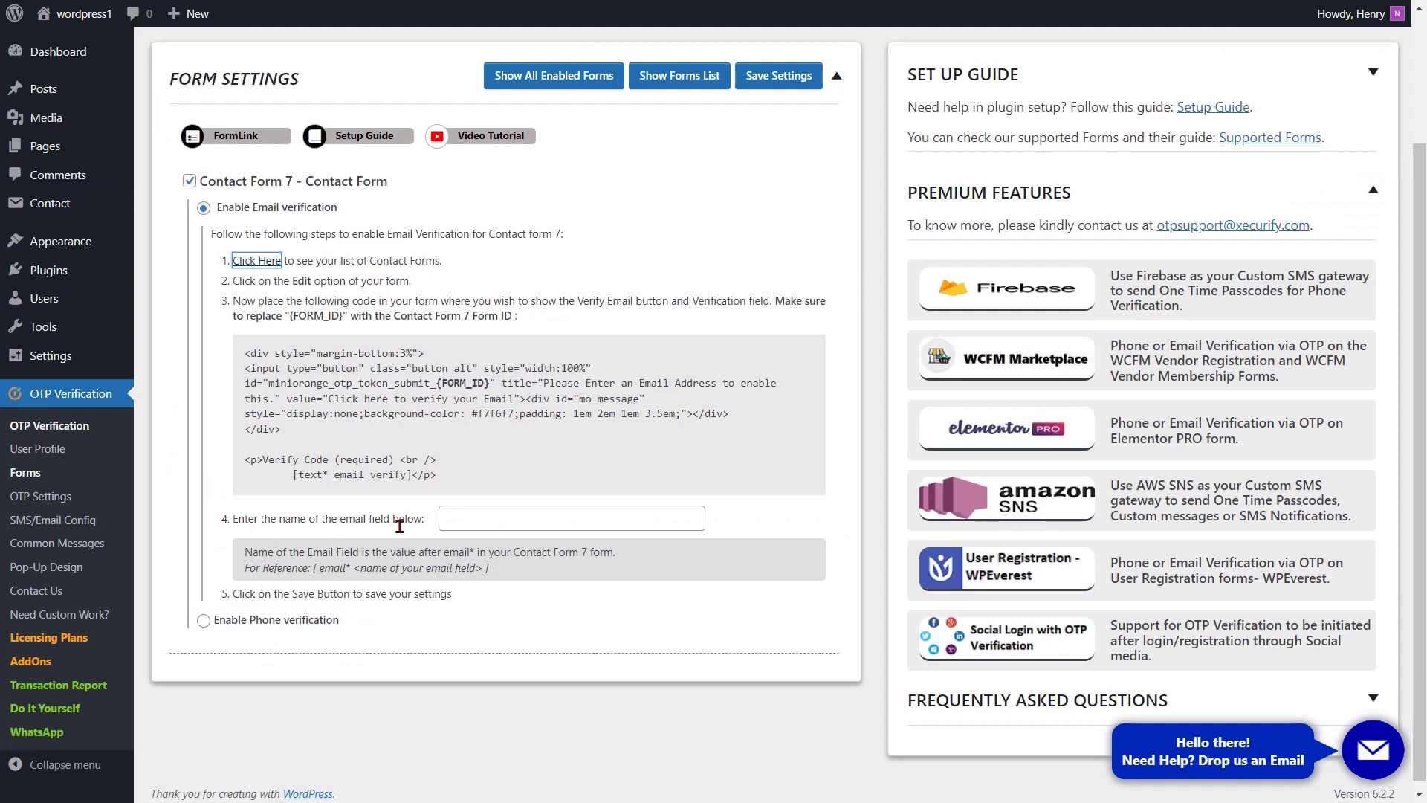
Enter your-email as the OTP plugin's email field name and save the settings.
right_click(476, 517)
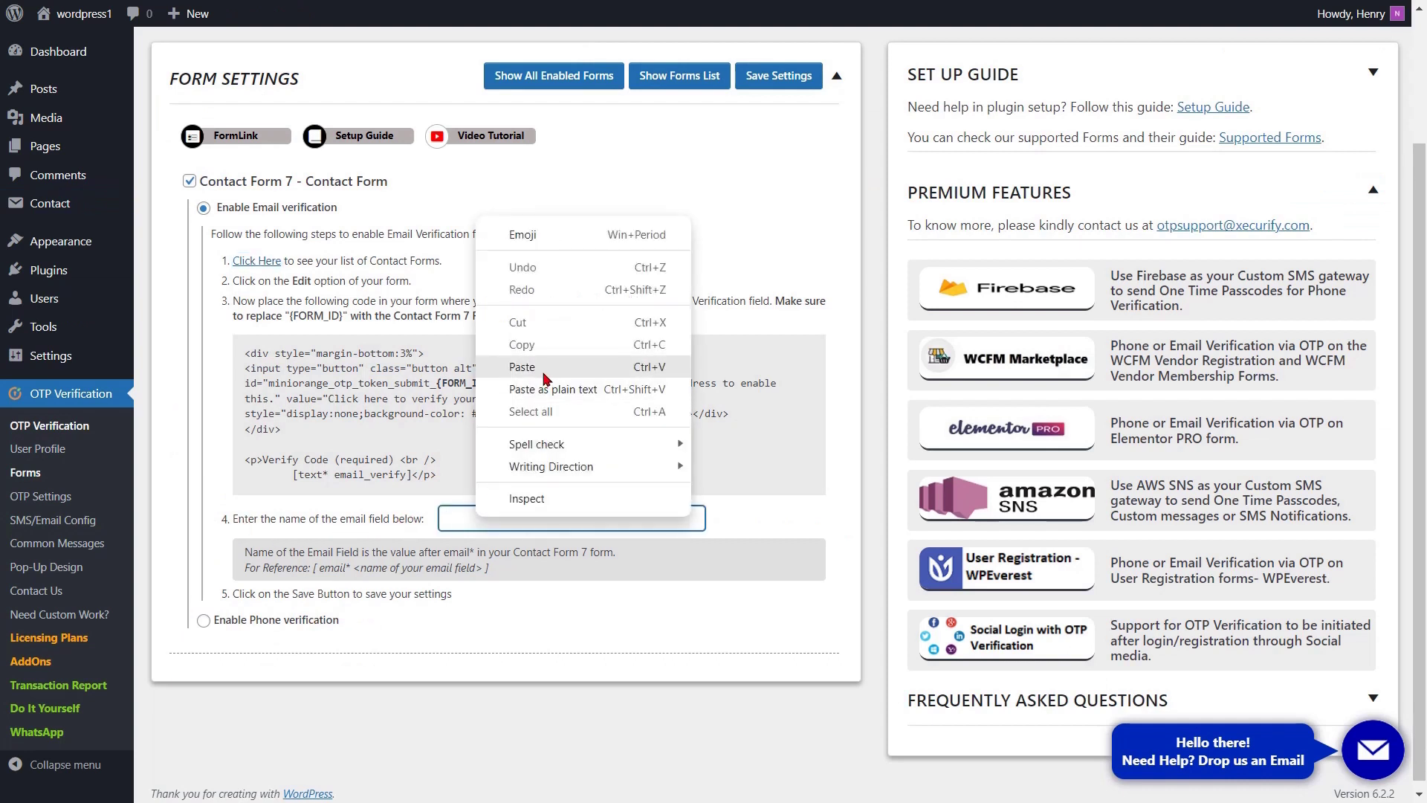
click(505, 369)
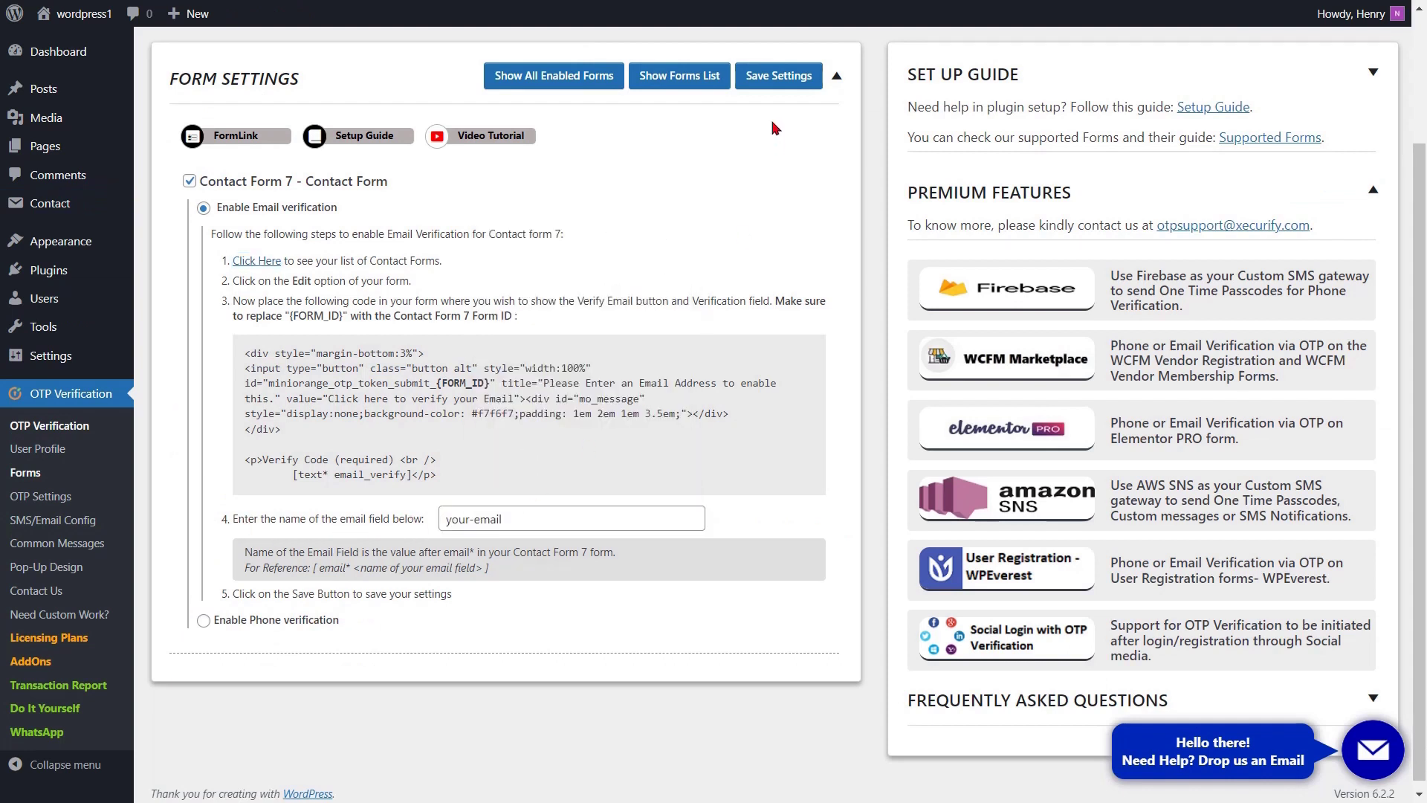
click(780, 78)
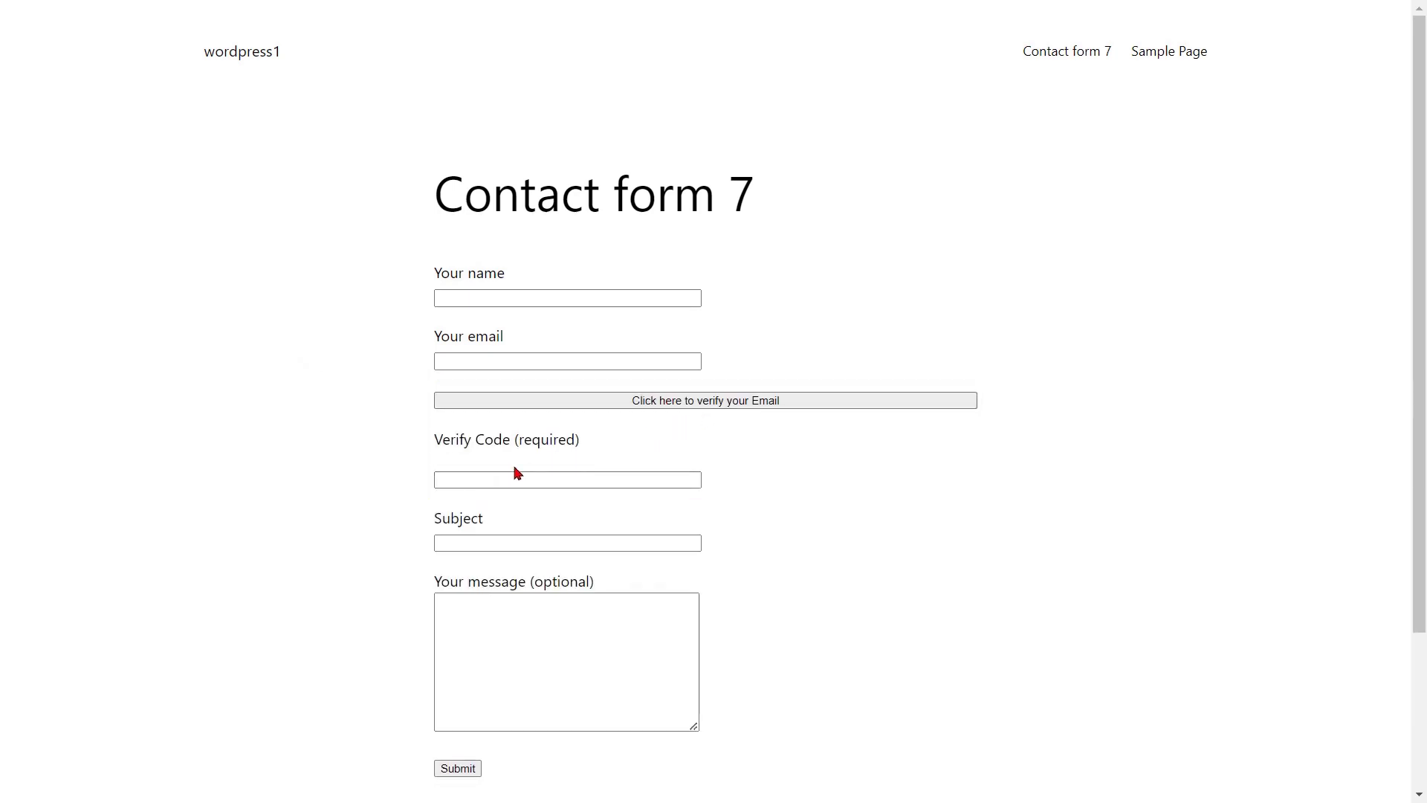
Fill in a test name and email on the live form and request the email passcode.
click(470, 294)
text(John)
key(Tab)
text(jo)
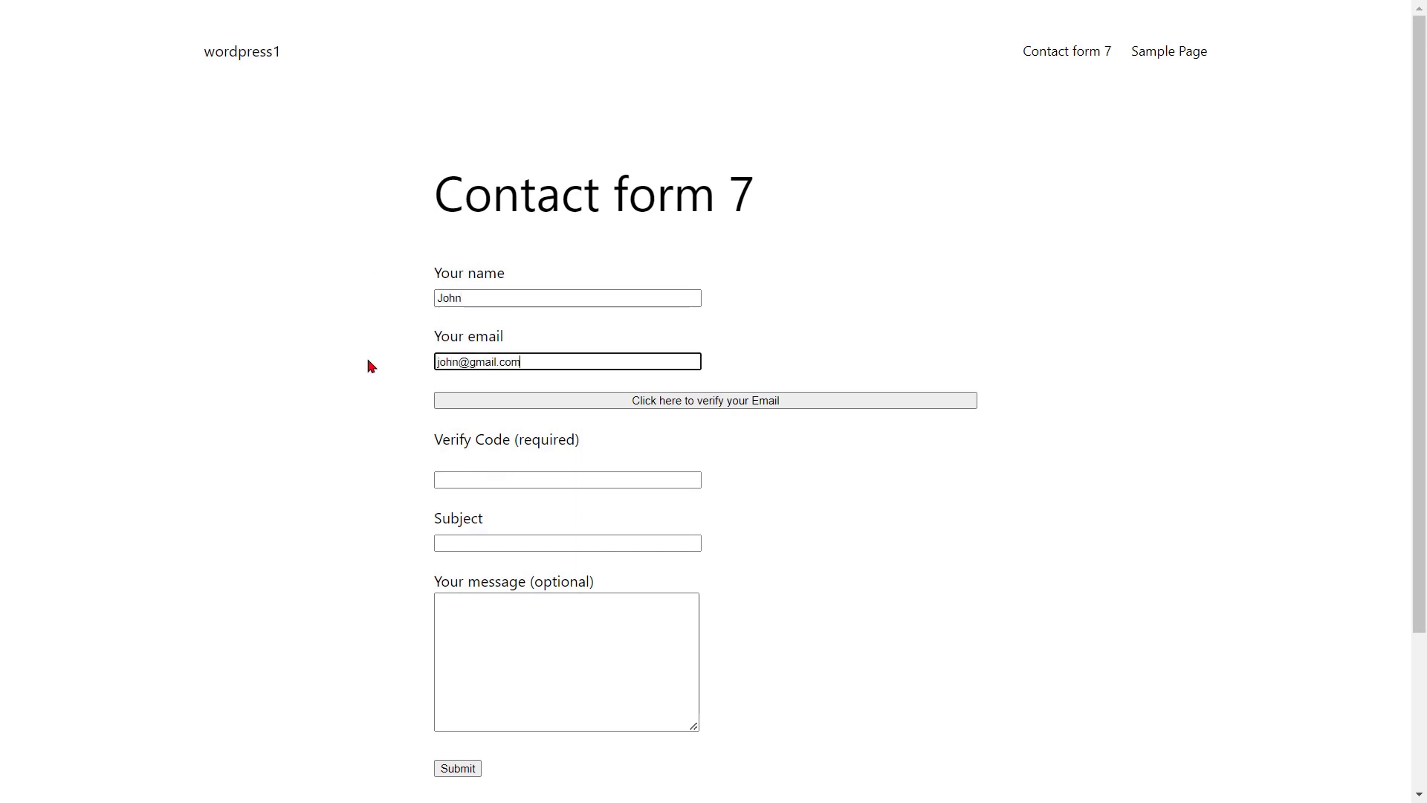
click(709, 402)
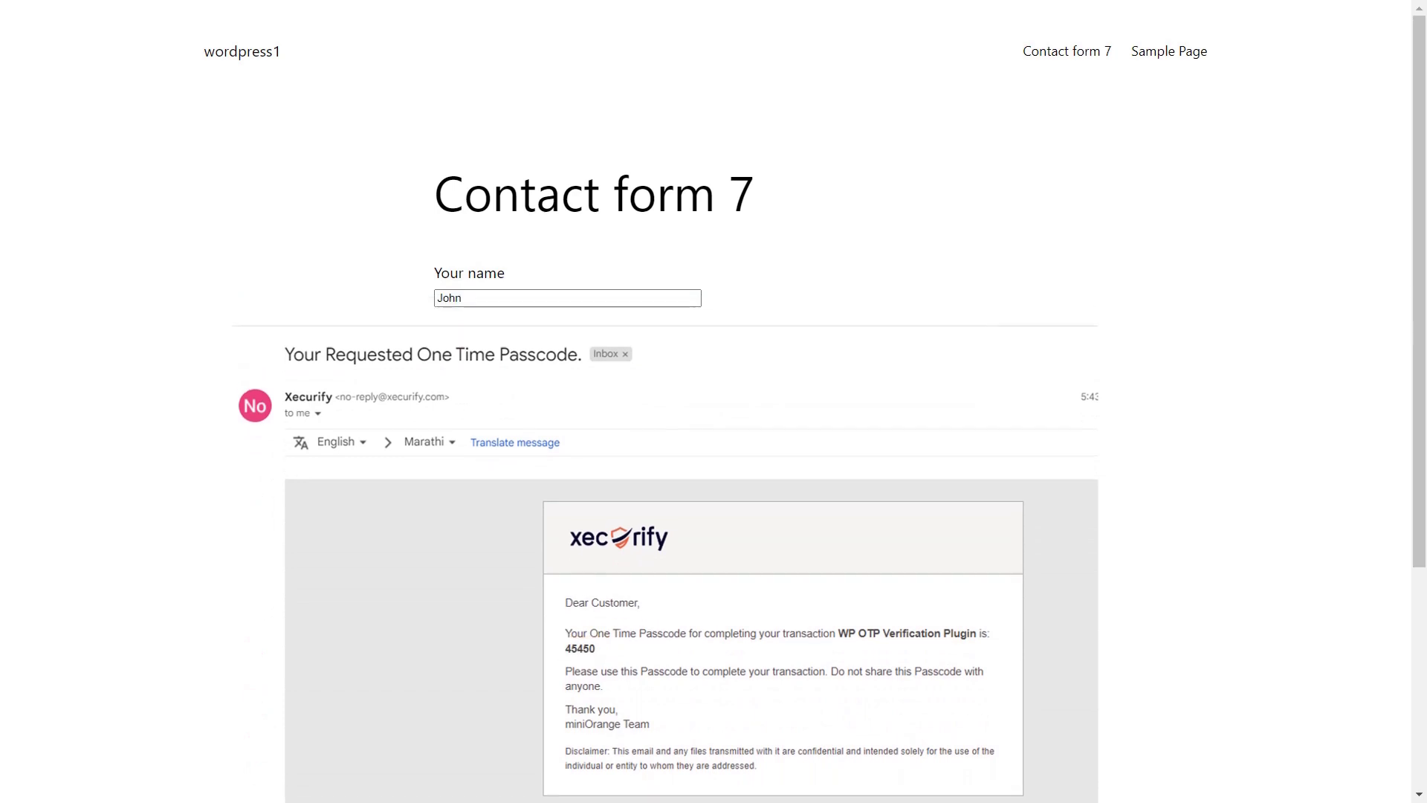
Enter the emailed passcode, add the message 'Yo', and submit the contact form.
click(487, 599)
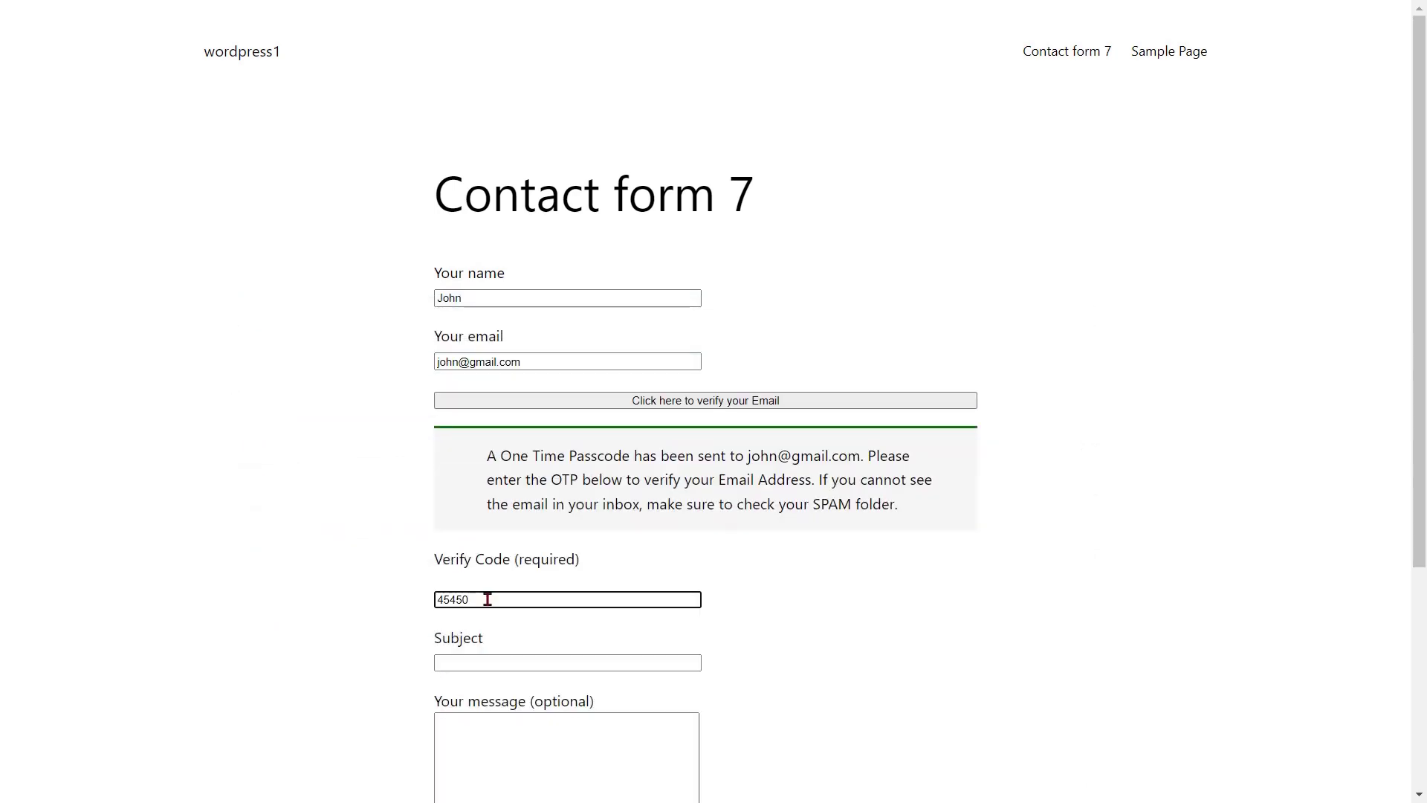
click(461, 659)
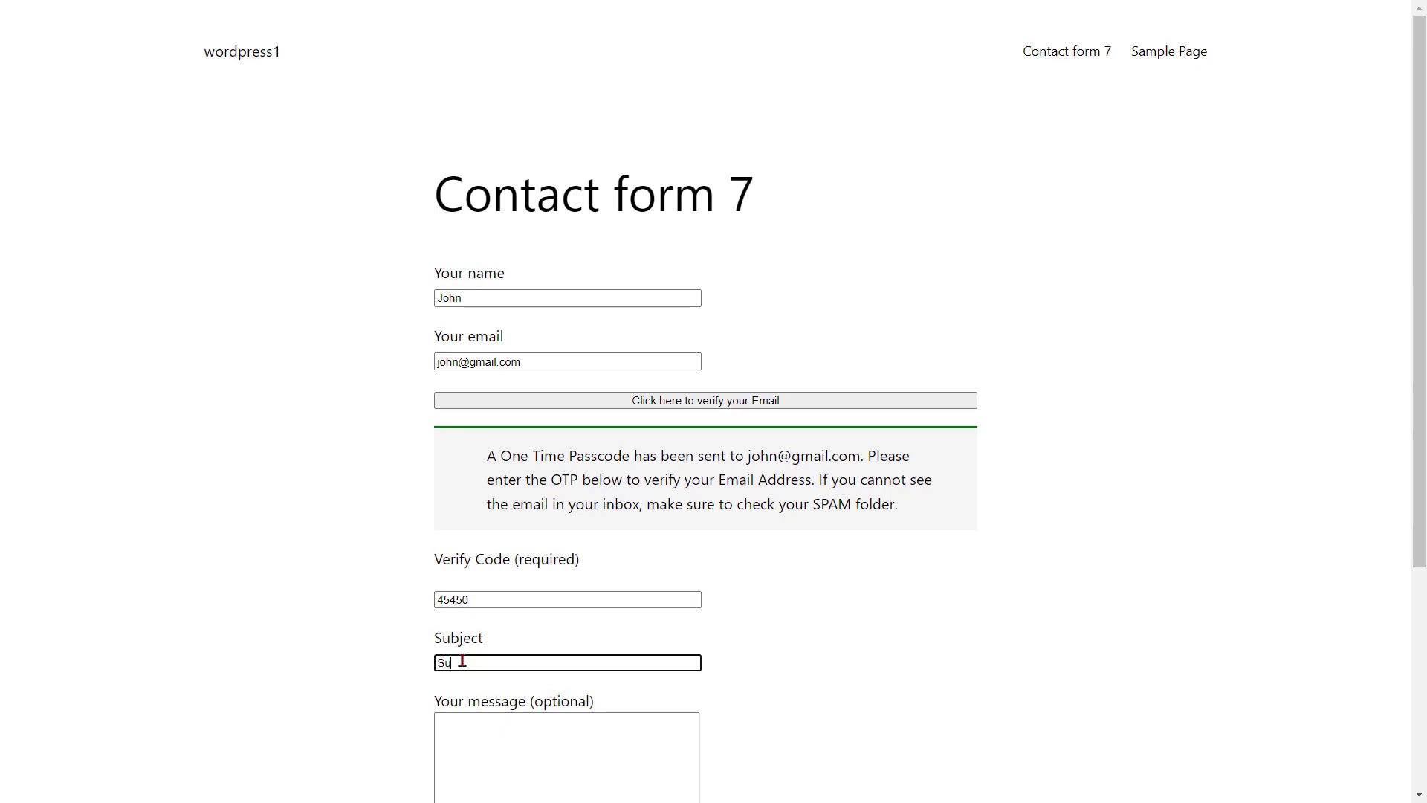
click(461, 738)
text(Your message)
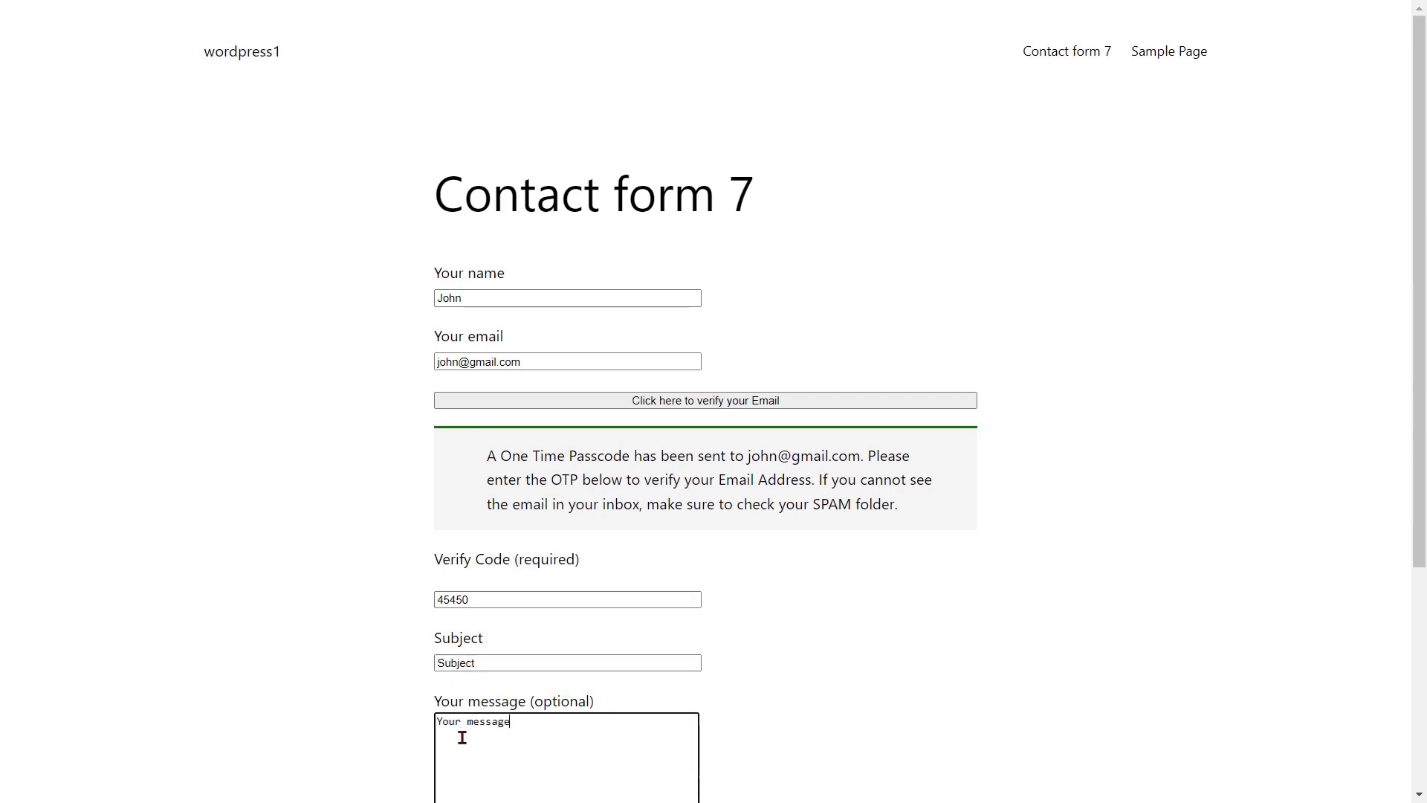
scroll(462, 737, down, 4)
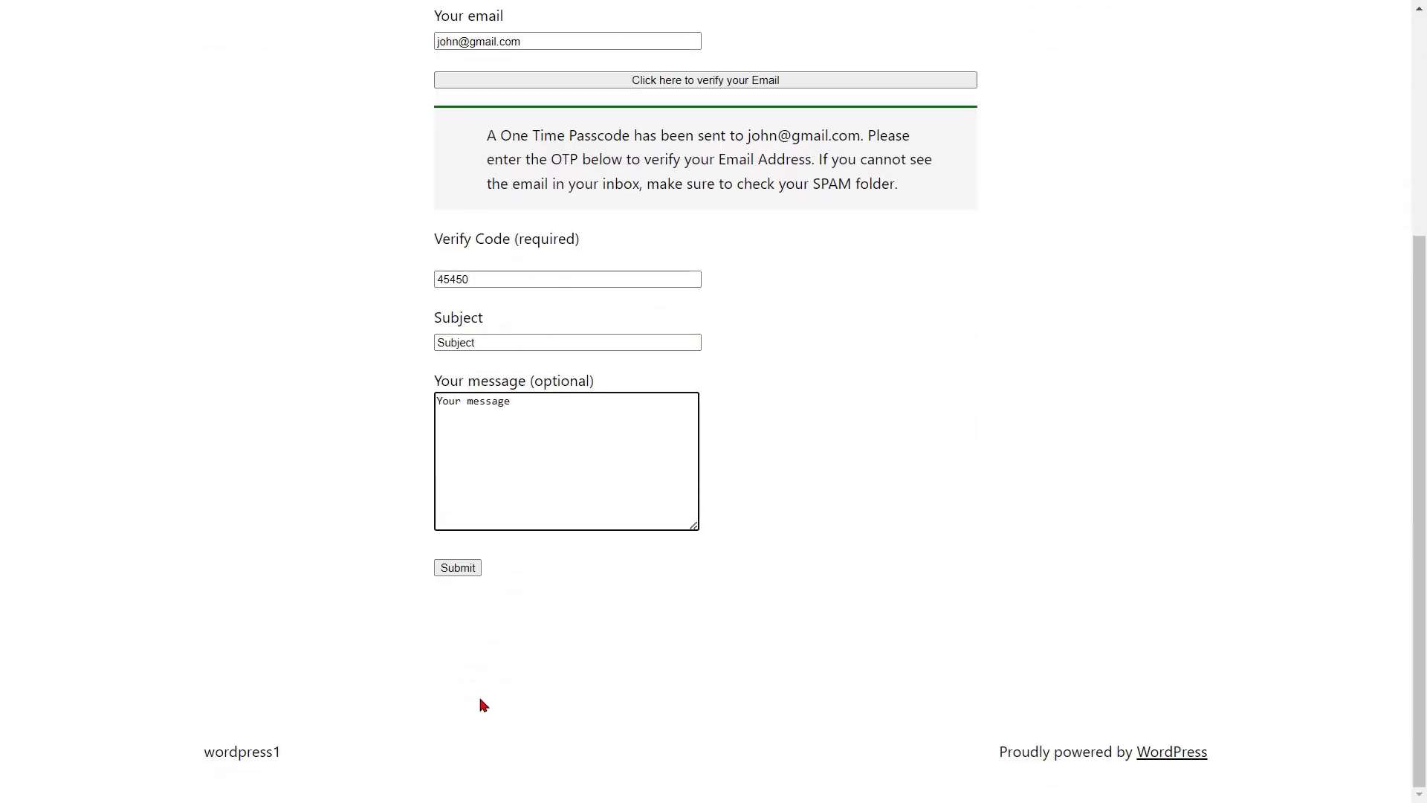
click(460, 570)
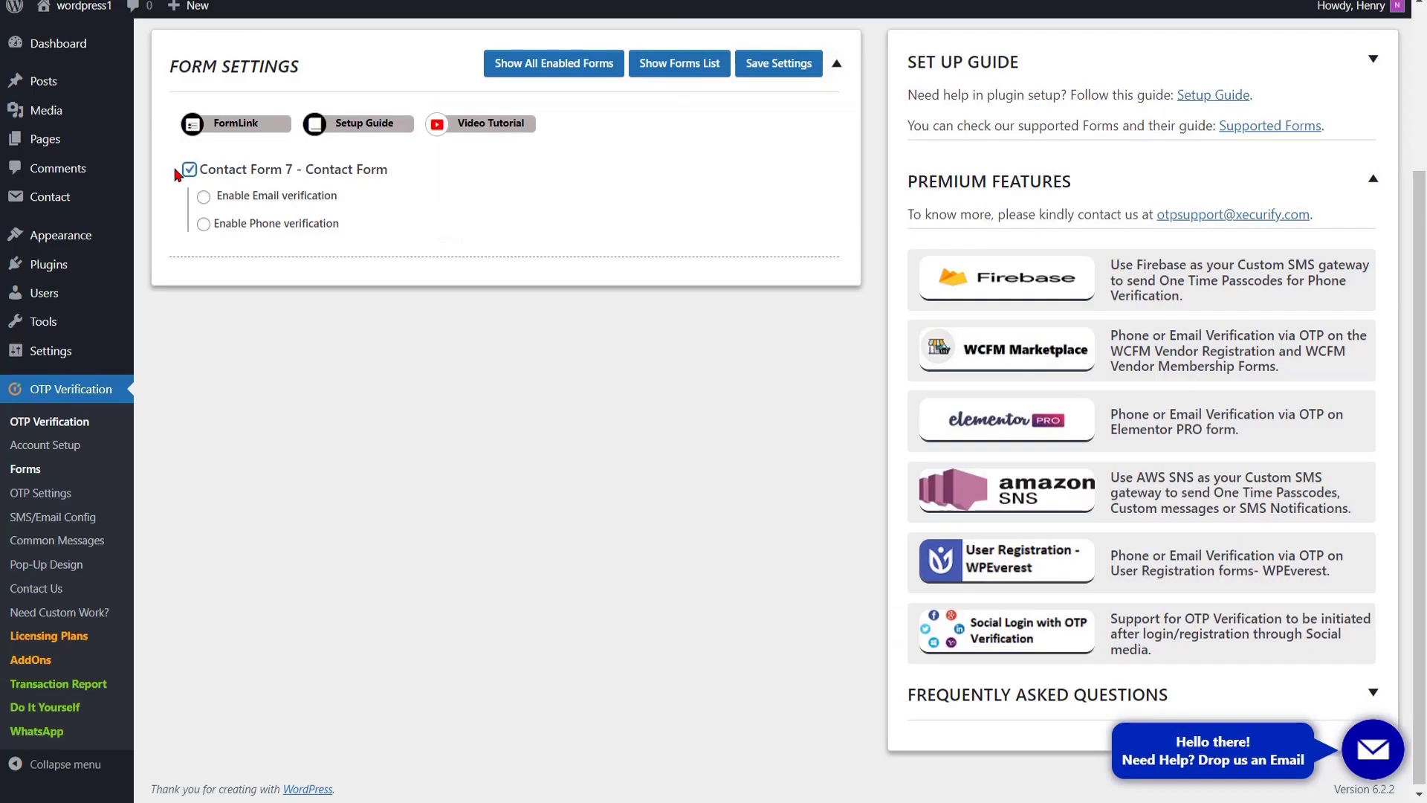
Select Enable Phone verification for Contact Form 7 and go to the Contact Forms list.
click(203, 224)
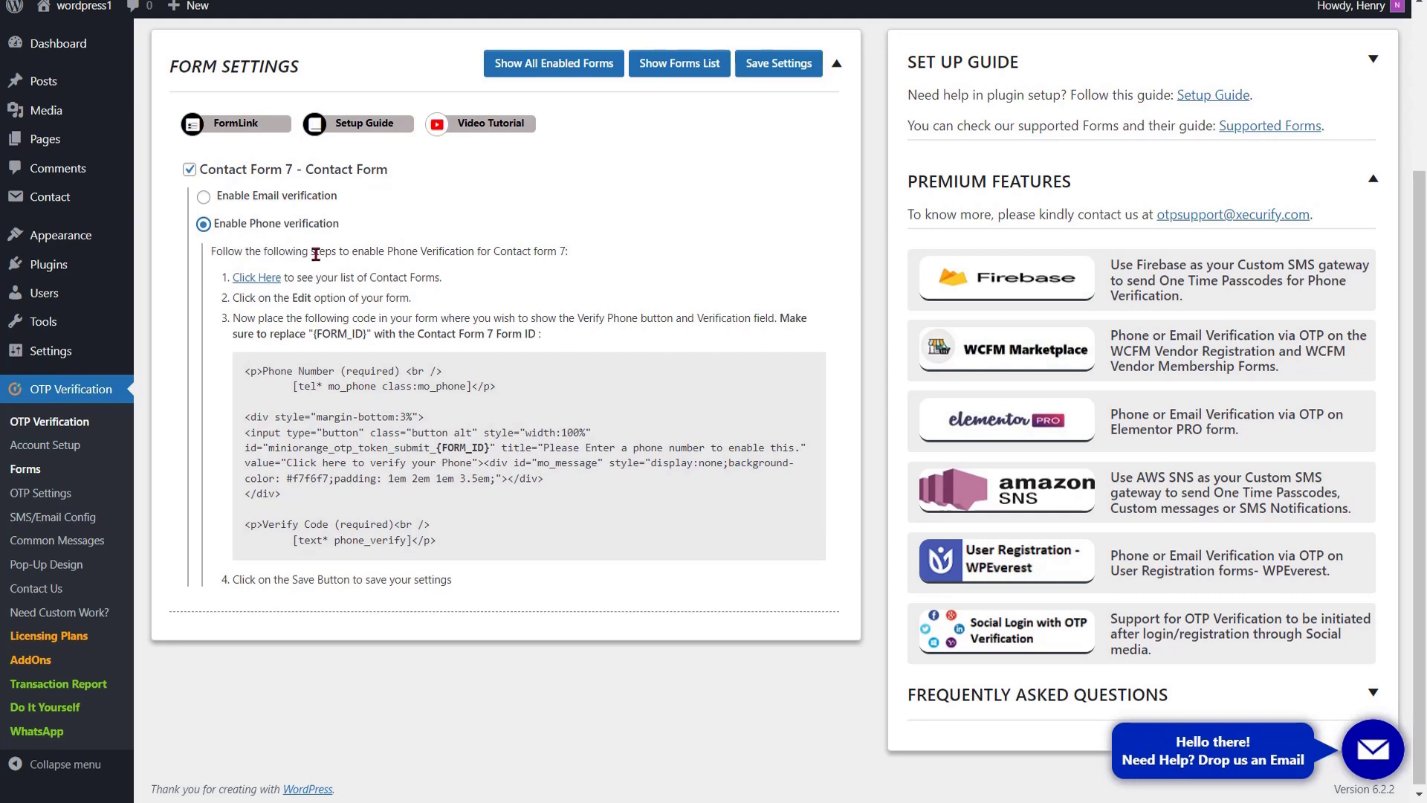
click(258, 280)
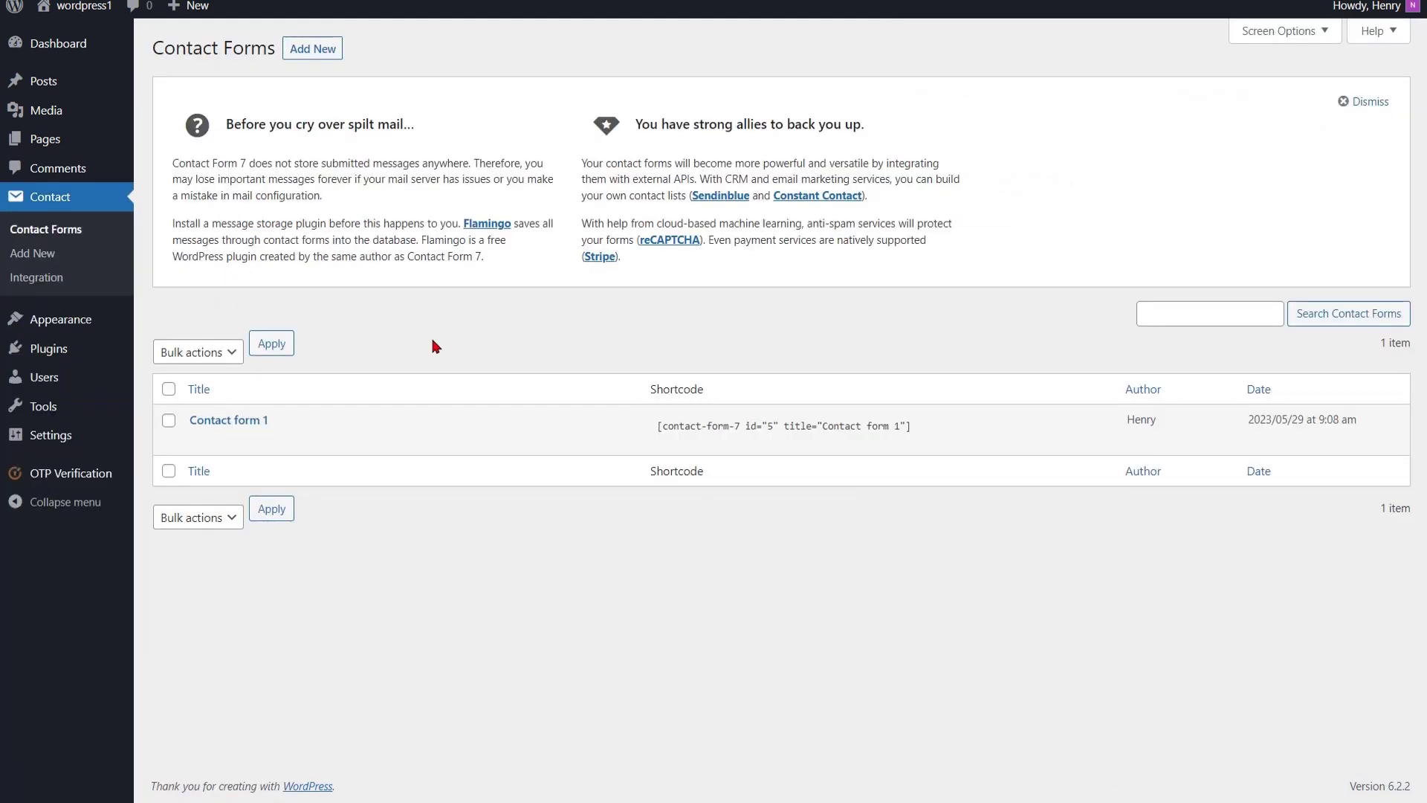
Paste the phone verification snippet below the message field in Contact form 1's template.
click(198, 440)
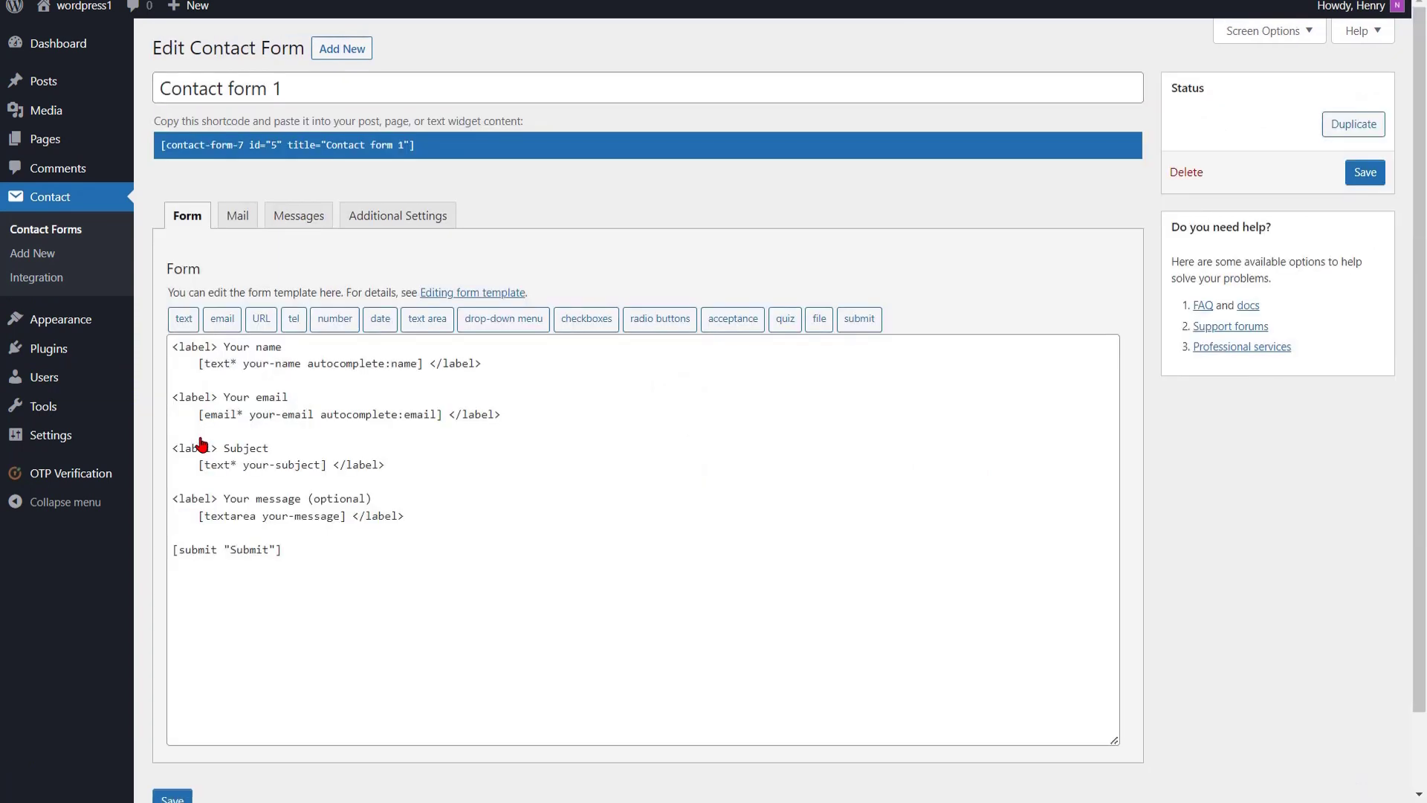
key(ctrl+Tab)
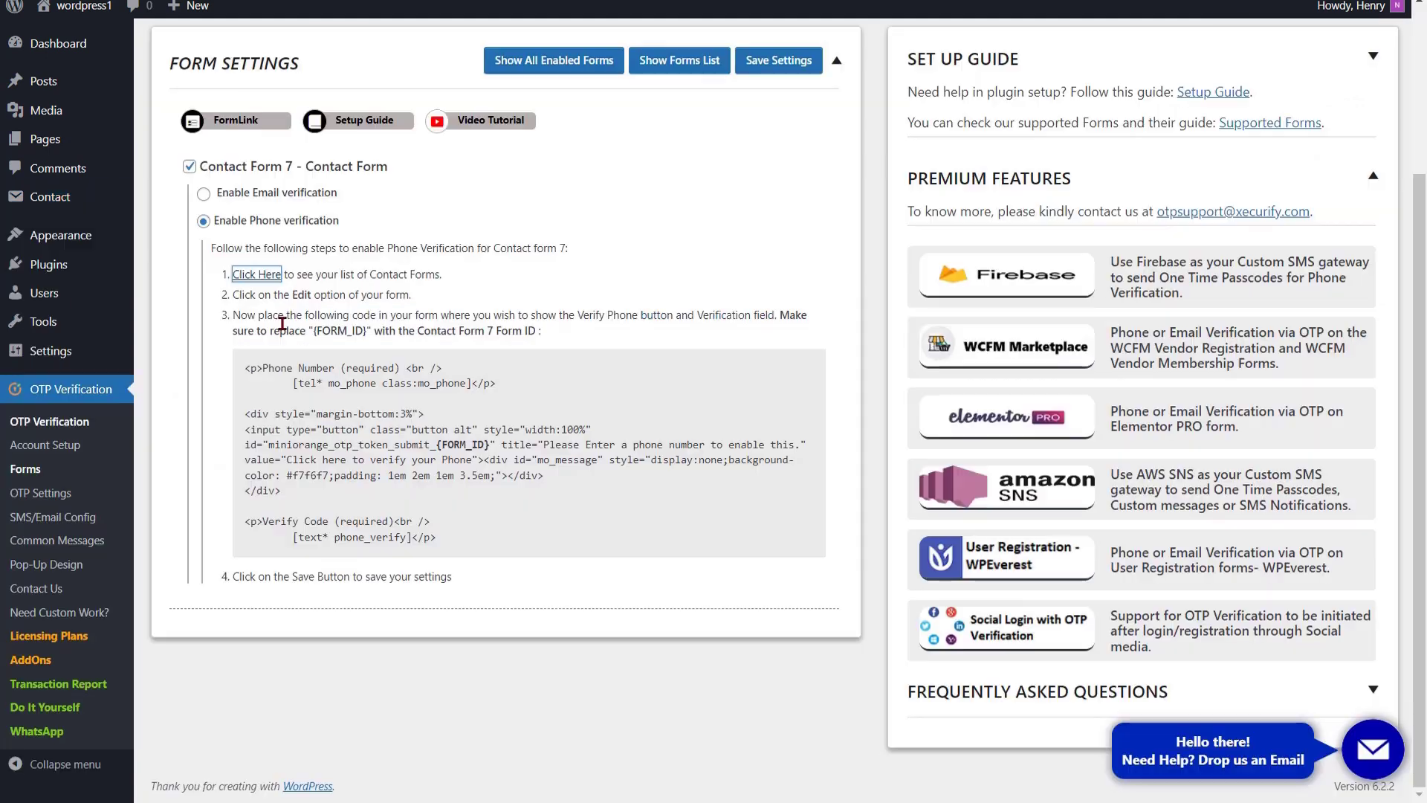
drag(245, 367, 448, 540)
right_click(448, 540)
click(474, 556)
key(ctrl+shift+Tab)
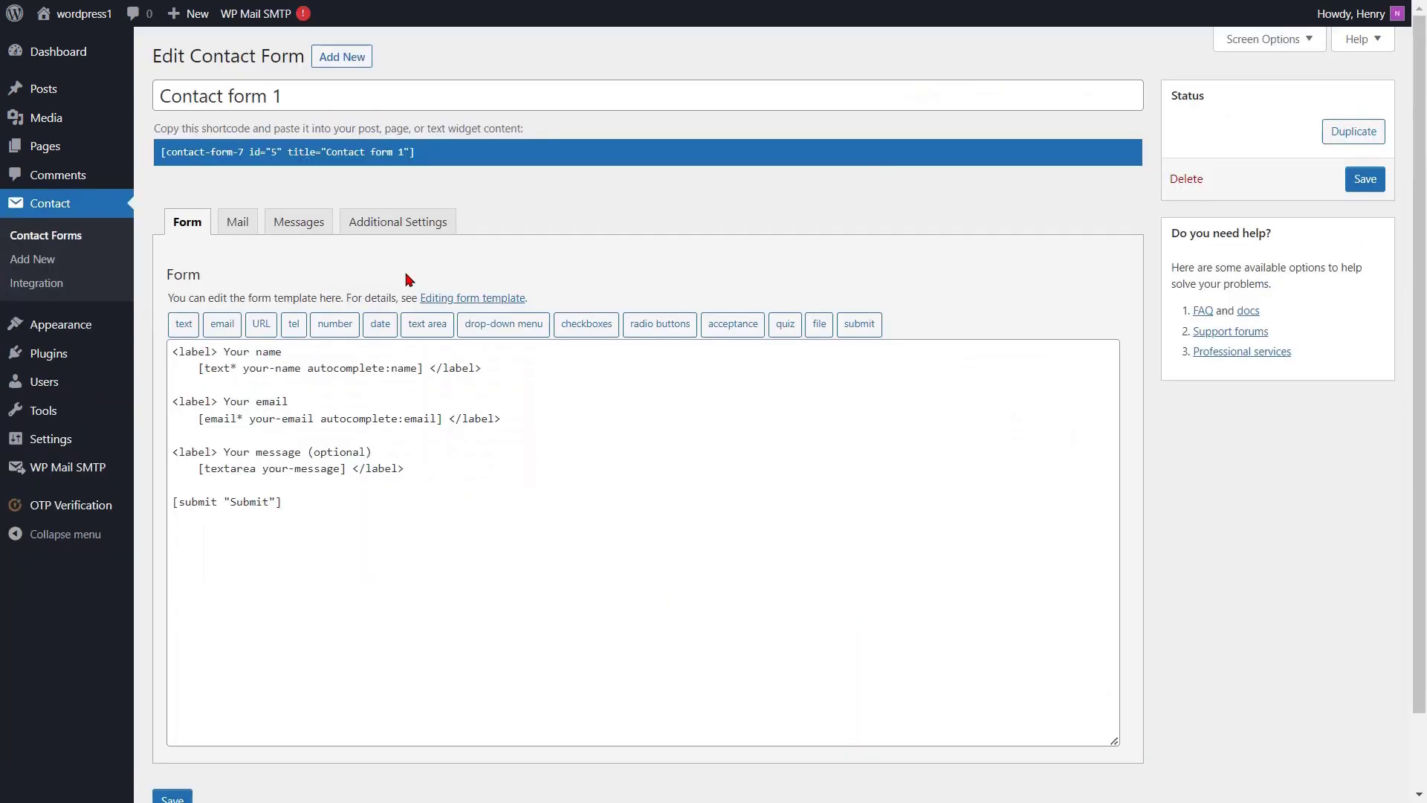
click(186, 485)
key(Return)
key(Return)
right_click(178, 501)
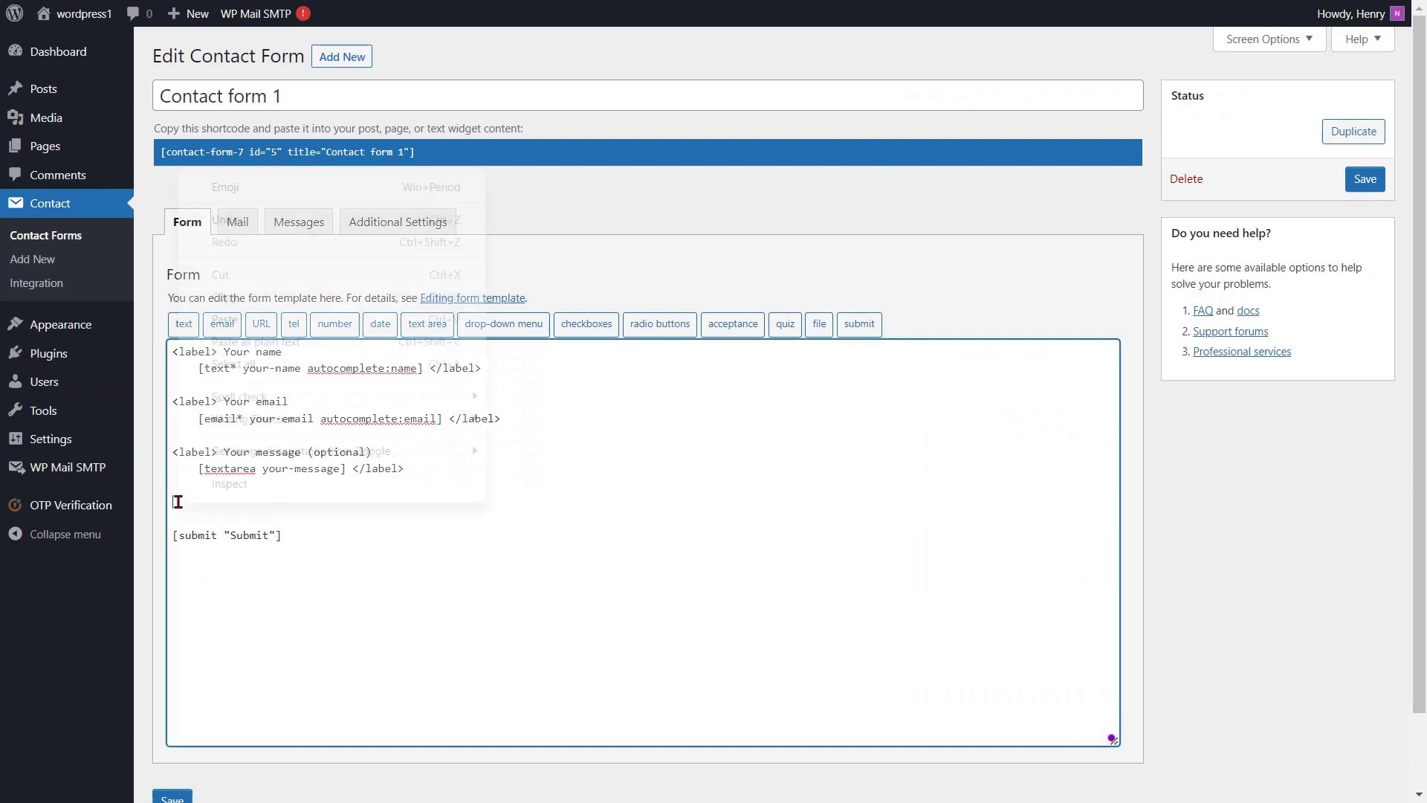
click(223, 319)
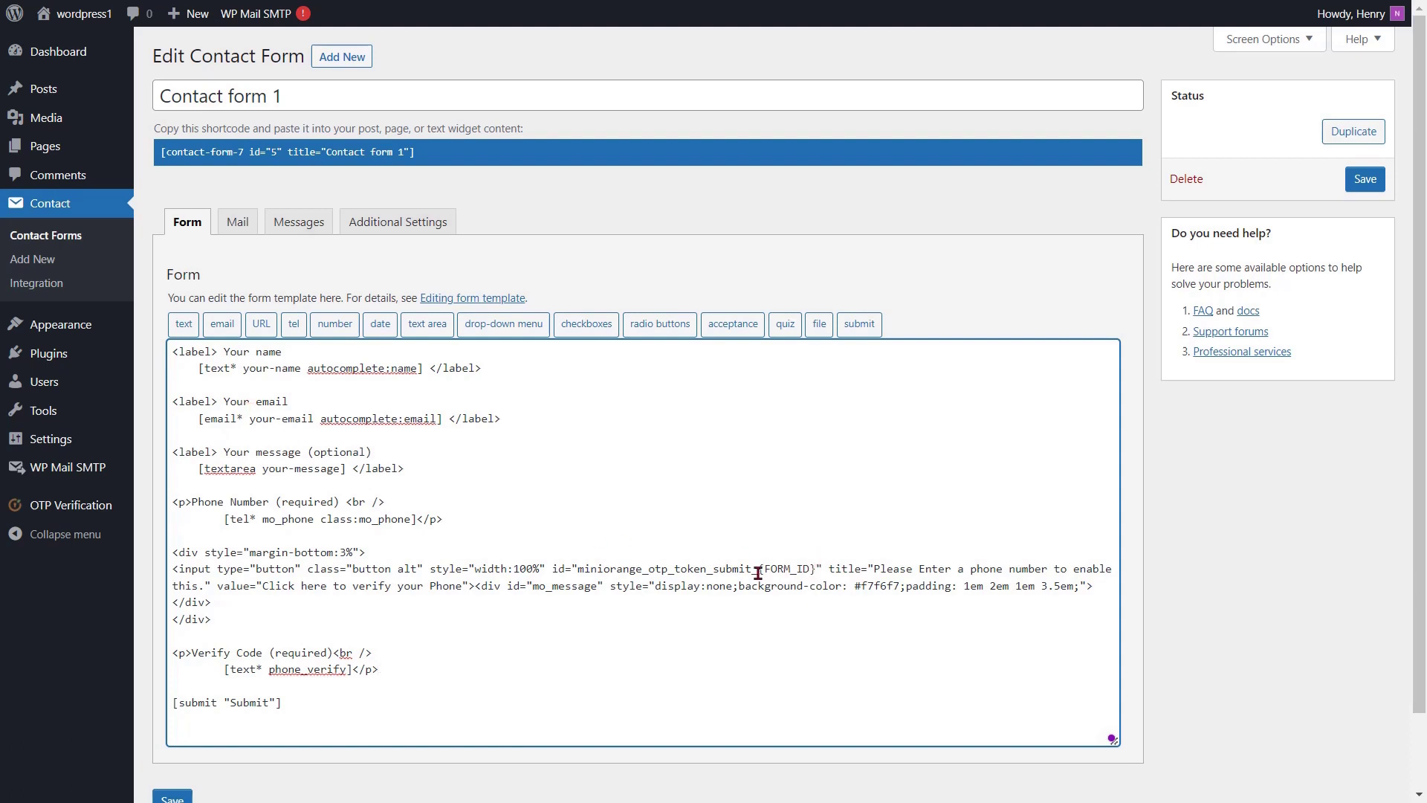
Replace {FORM_ID} with 5 in the phone snippet and save Contact form 1.
click(275, 153)
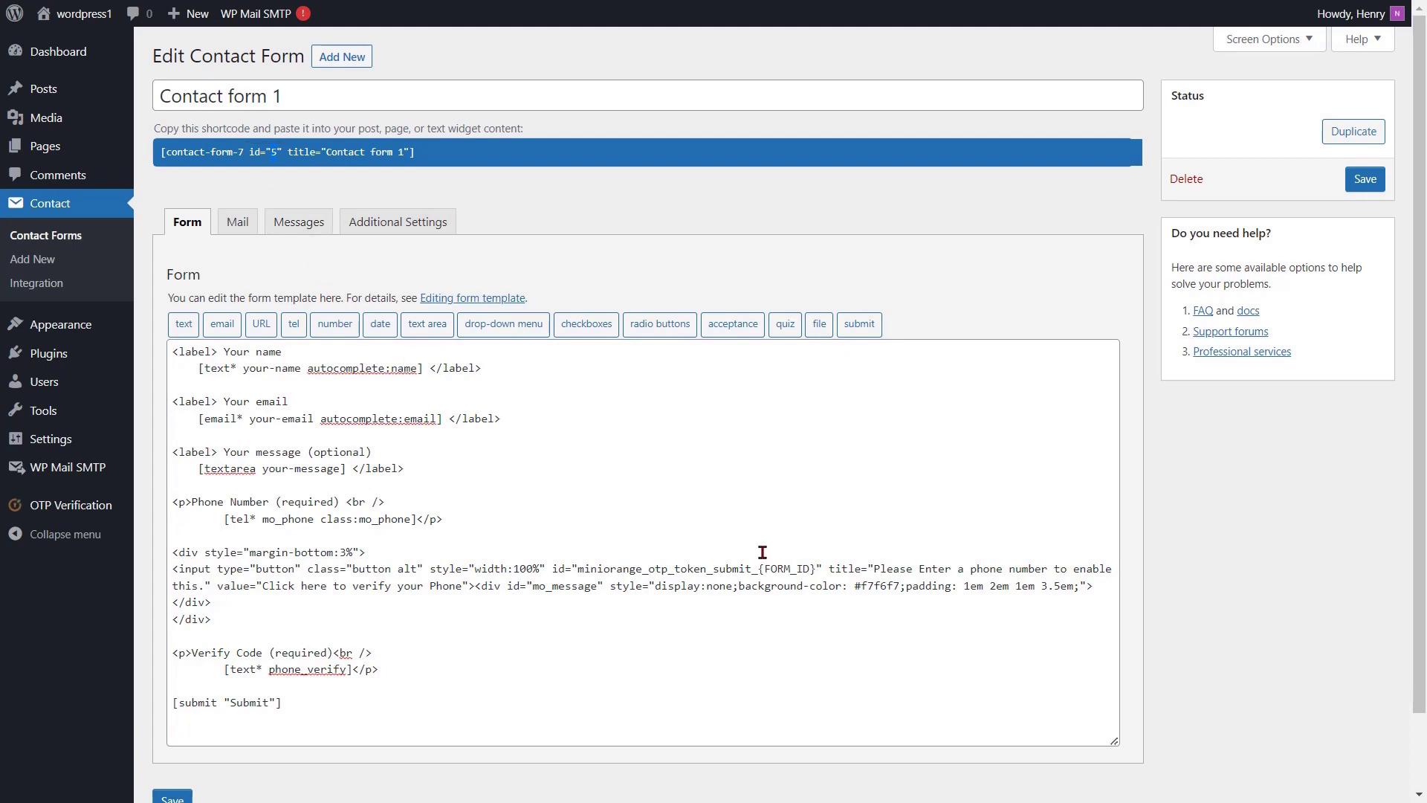
drag(815, 568, 759, 569)
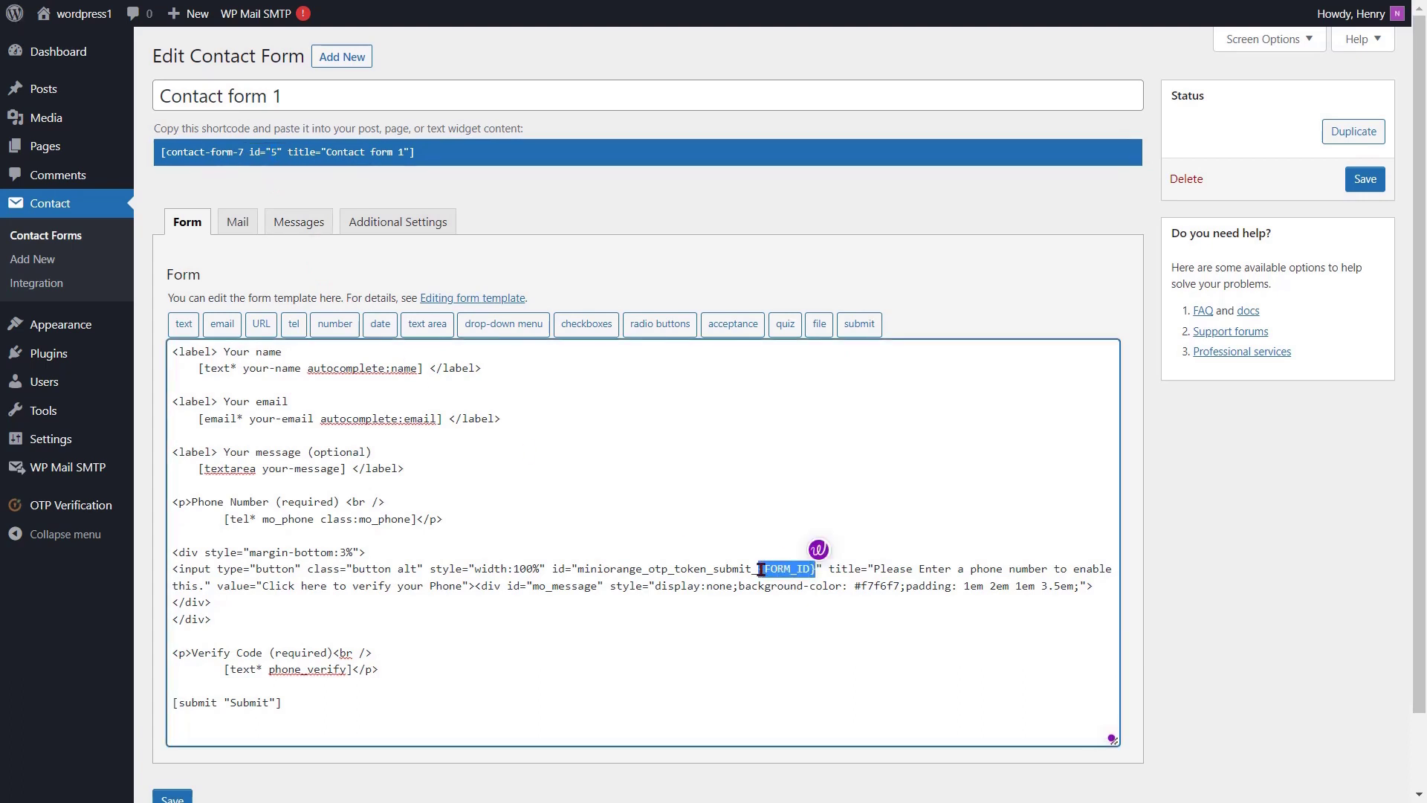
text(5)
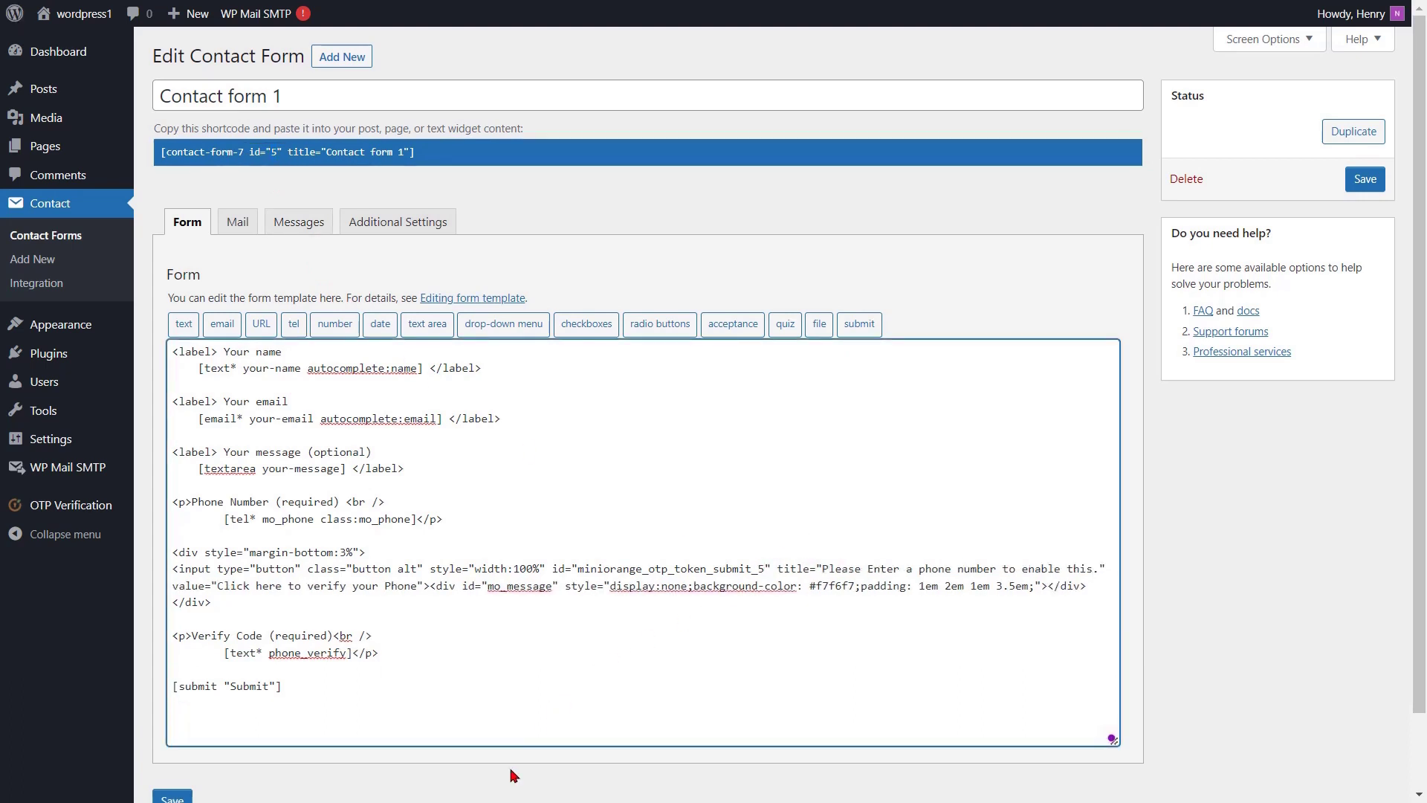
scroll(510, 770, down, 2)
click(173, 718)
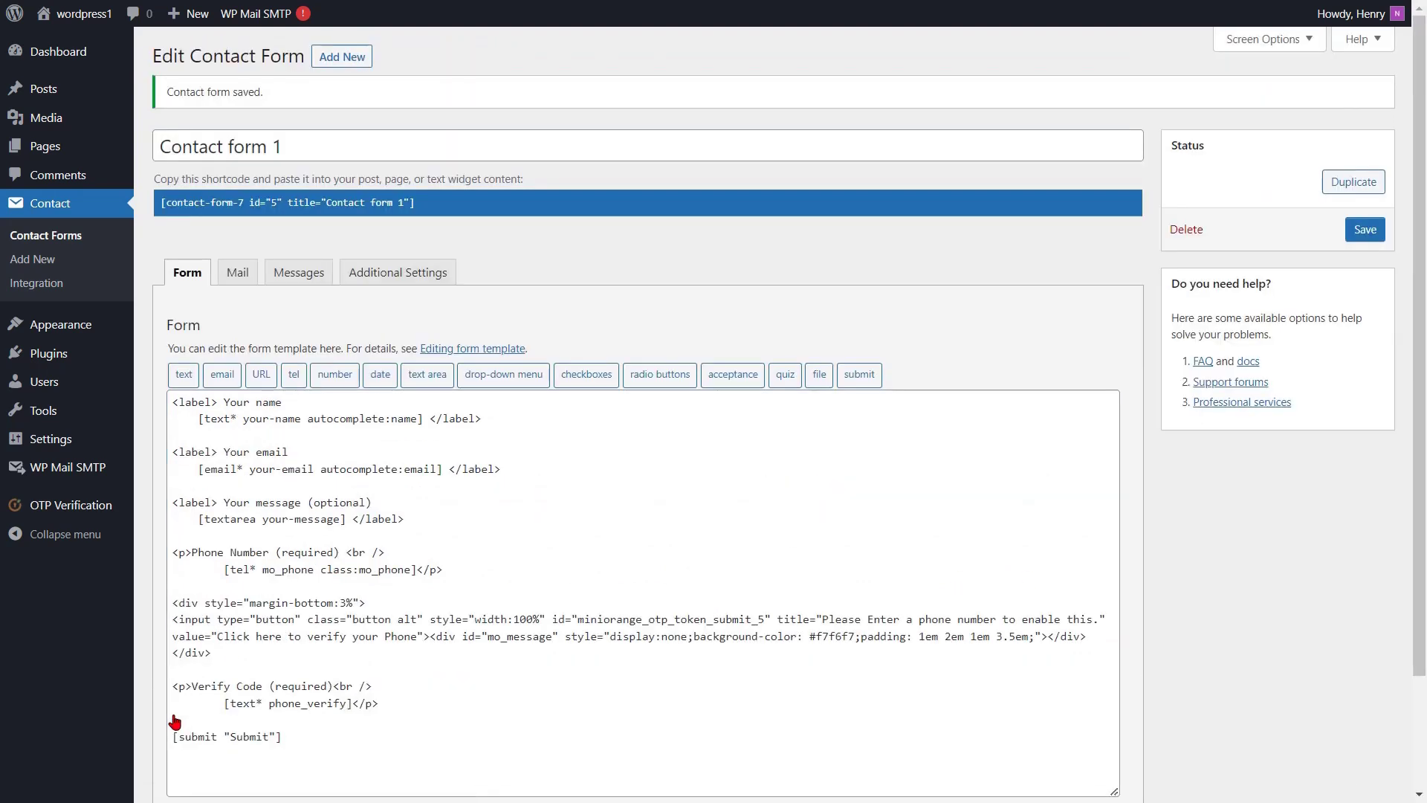
Save the OTP Verification form settings.
key(ctrl+w)
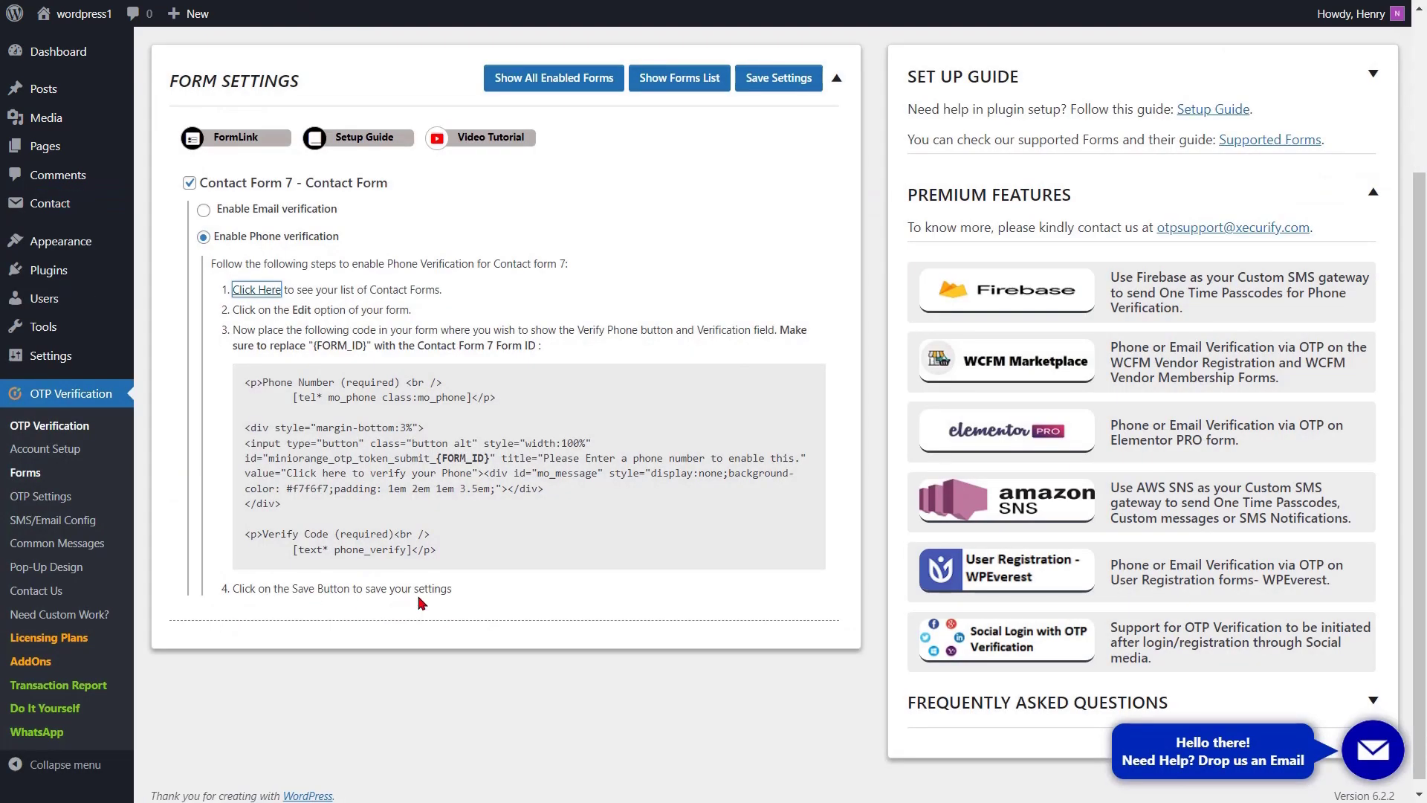
click(768, 84)
key(ctrl+Tab)
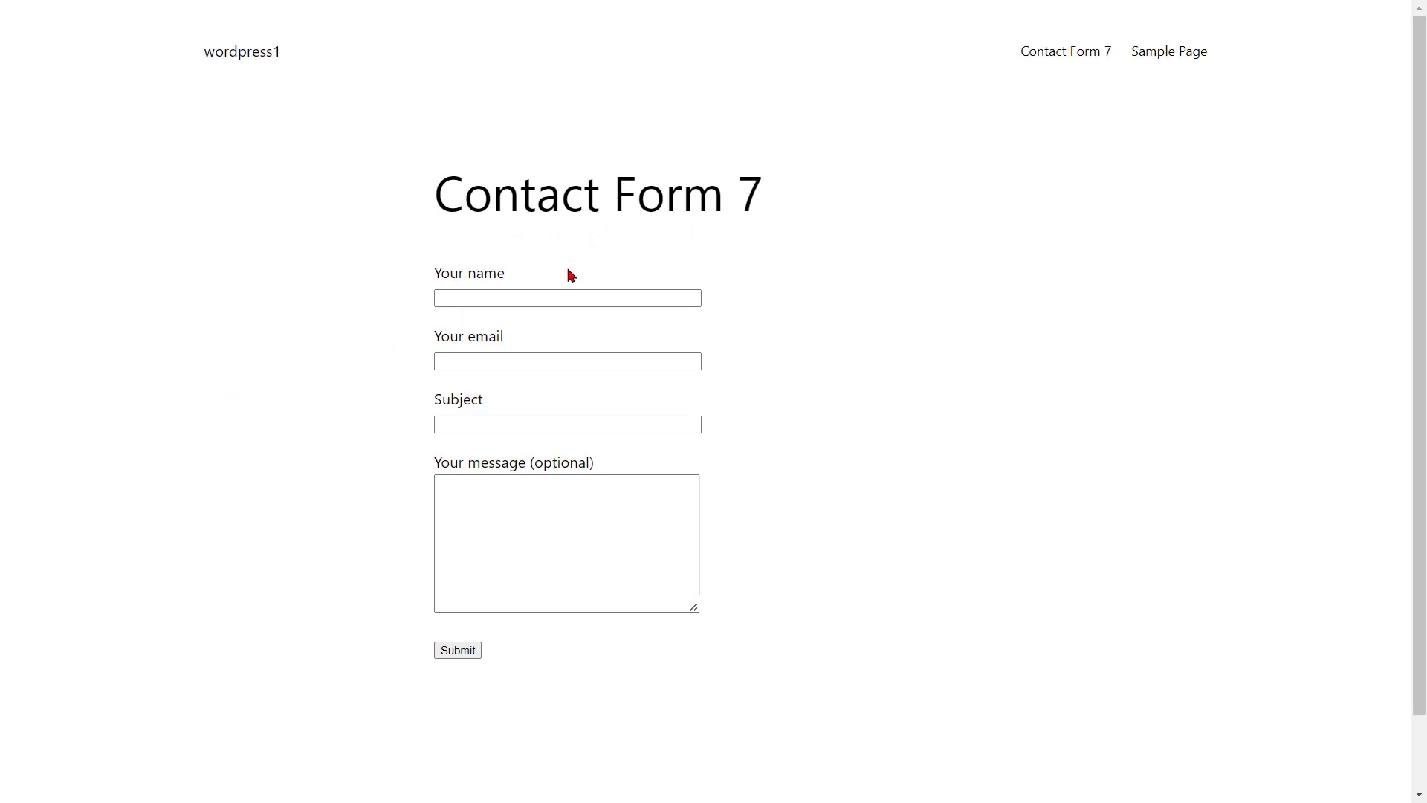
Reload the live contact form page to reveal the Phone Number and Verify Code fields.
key(F5)
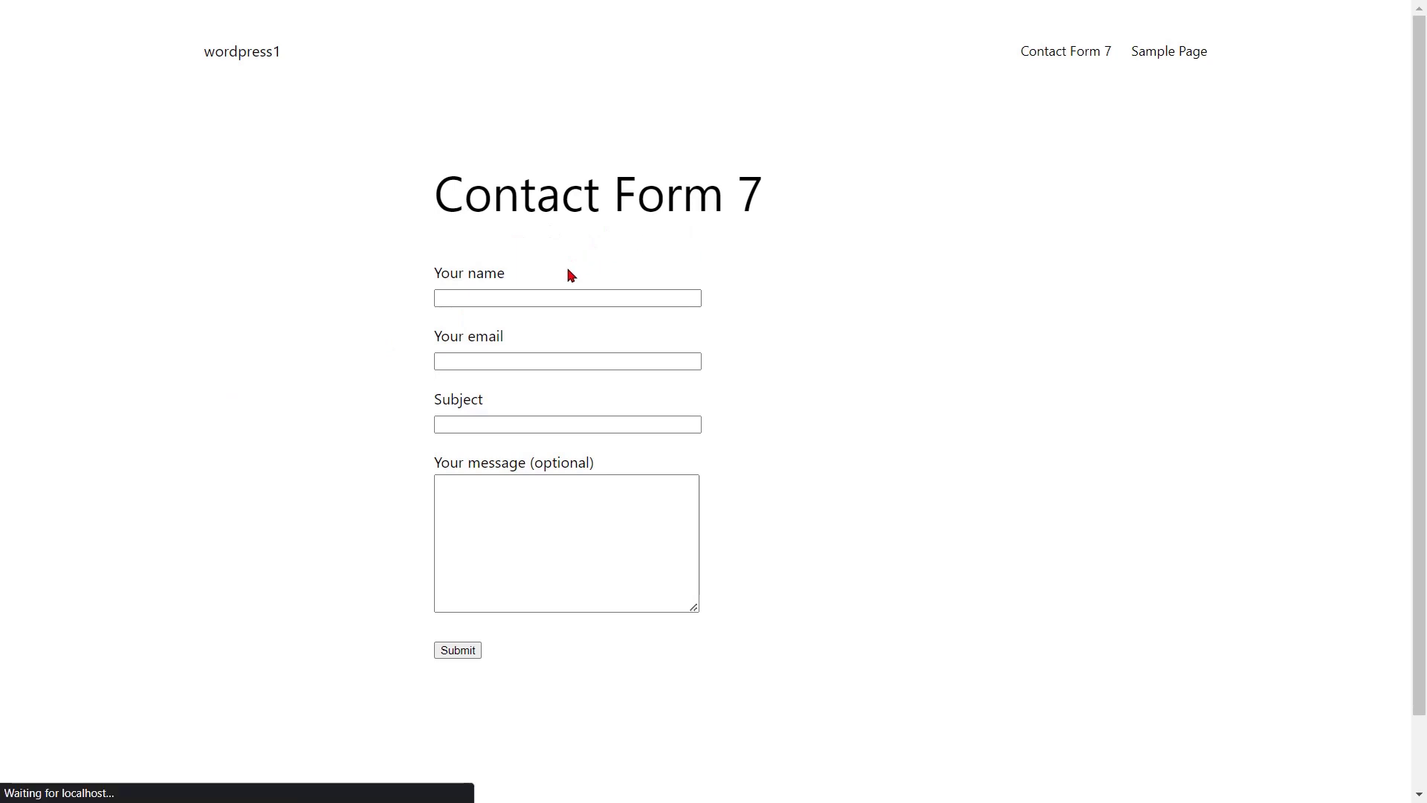
scroll(506, 557, down, 2)
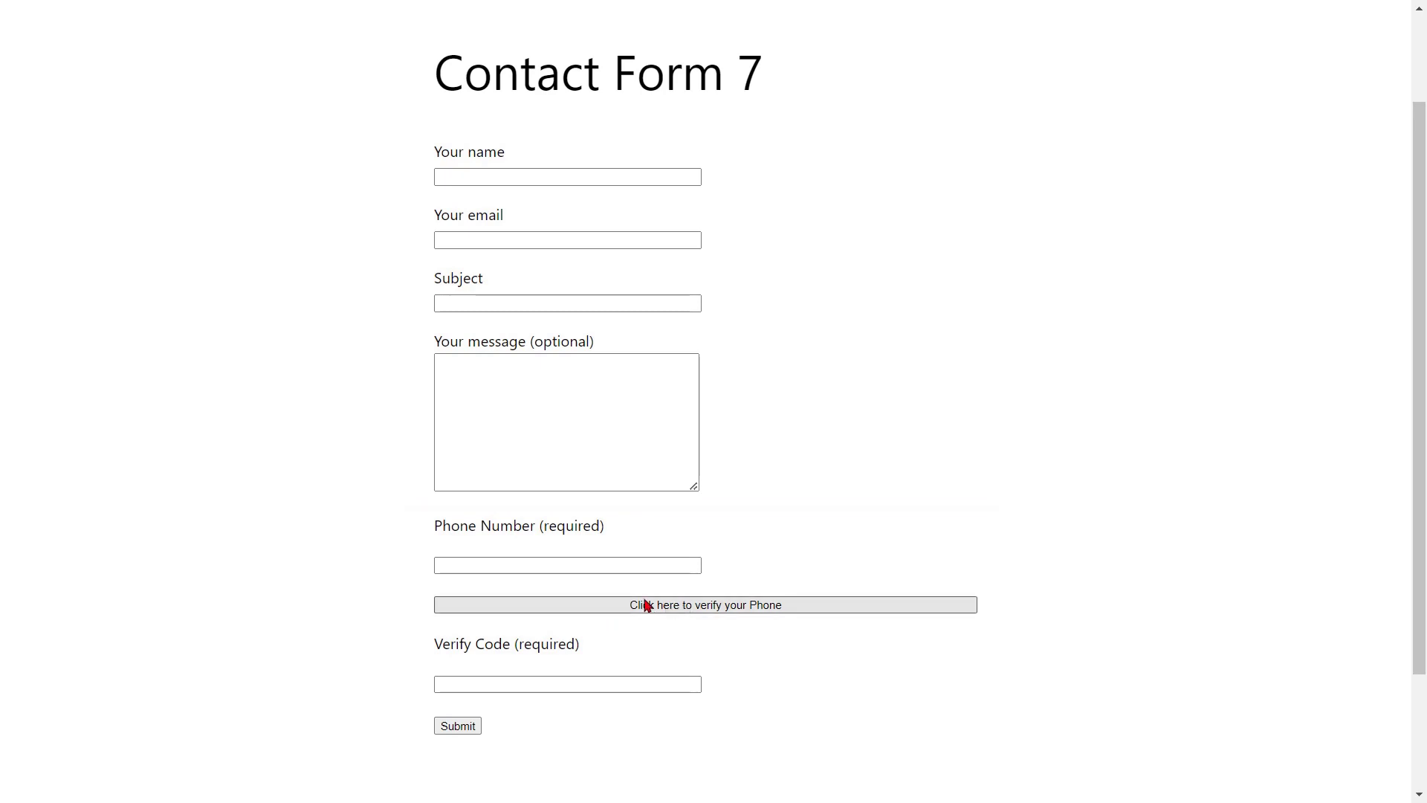
scroll(697, 609, up, 2)
Enter a test name, email, subject 'Subject' and a message, ending on Phone Number.
click(478, 297)
text(John)
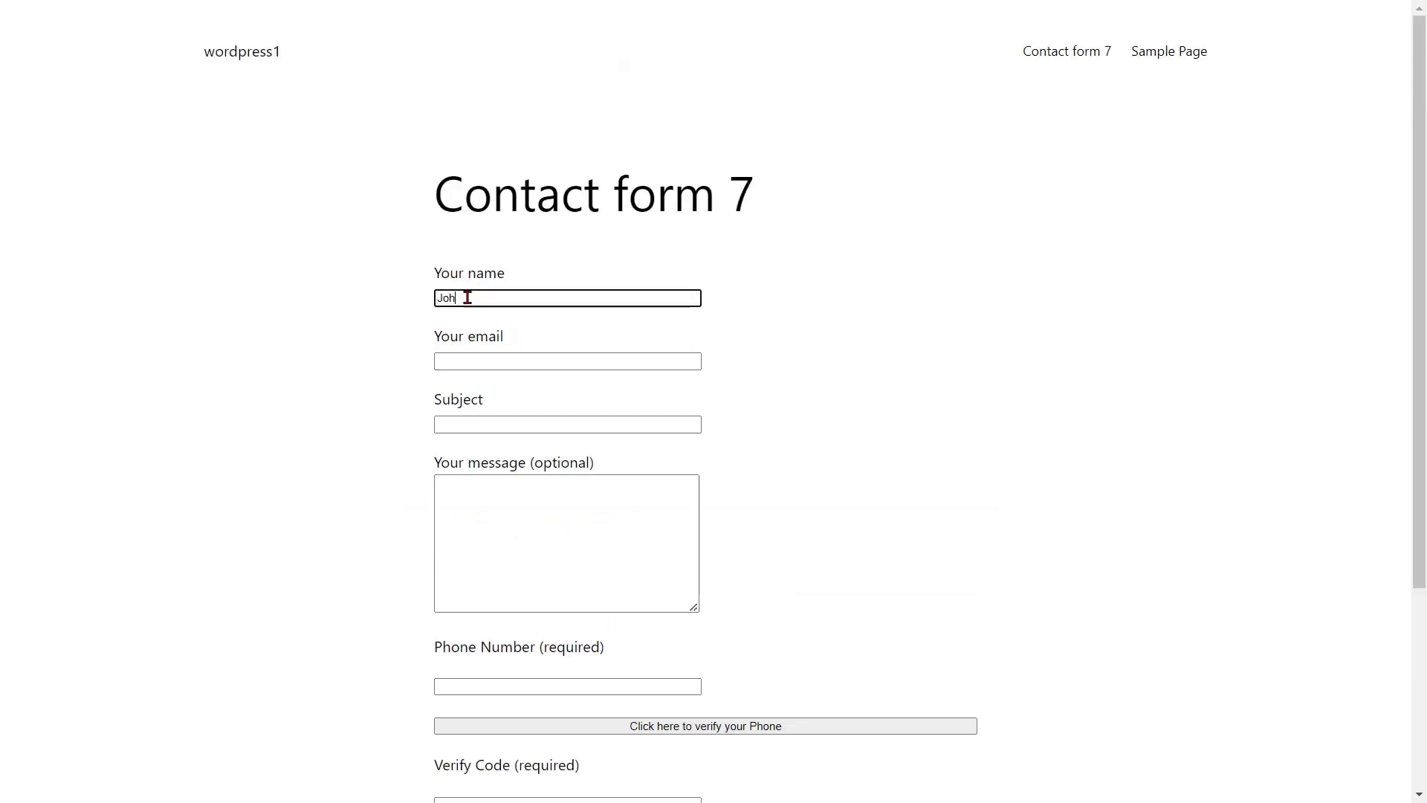
key(Tab)
text(joh)
key(Tab)
text(Subject)
key(Tab)
text(Your m)
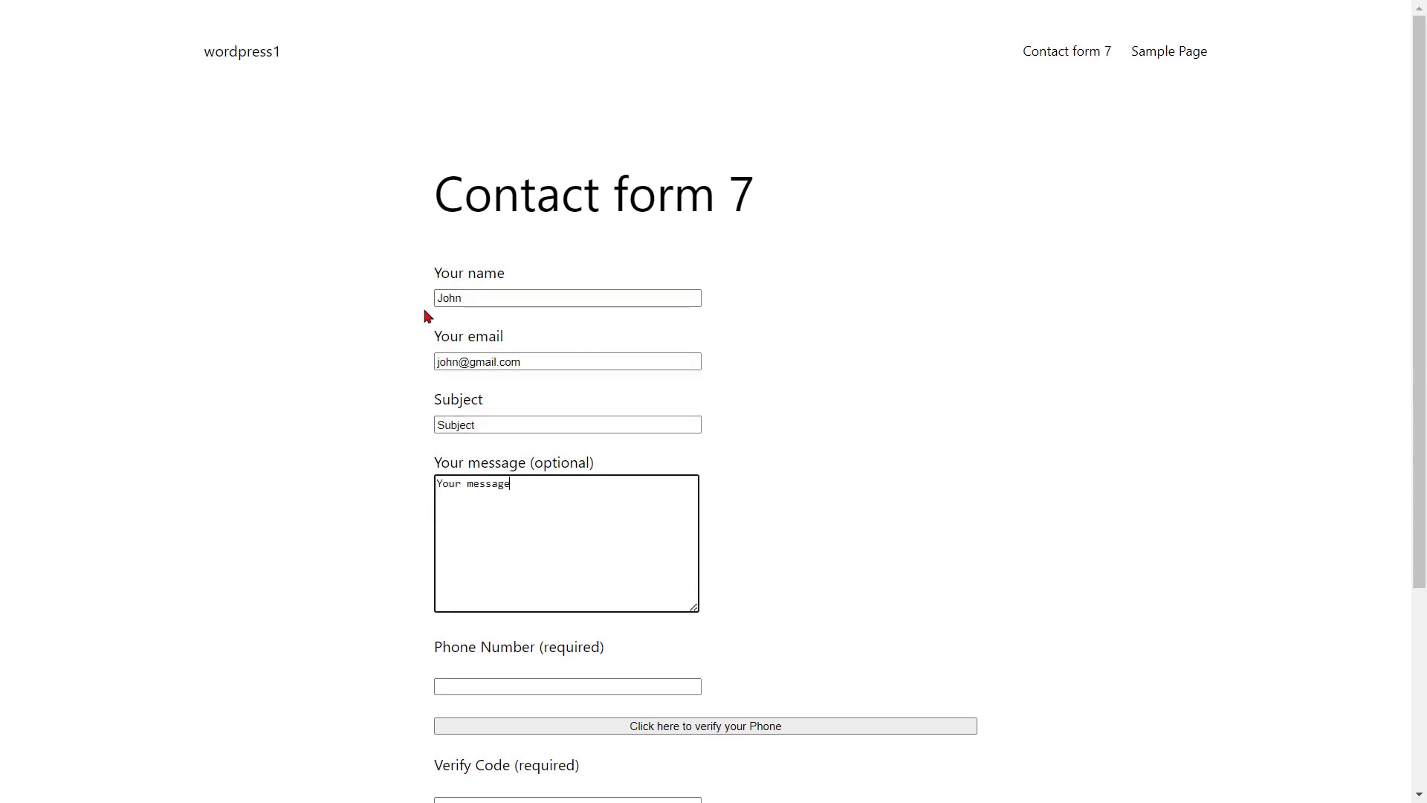
key(Tab)
key(Tab)
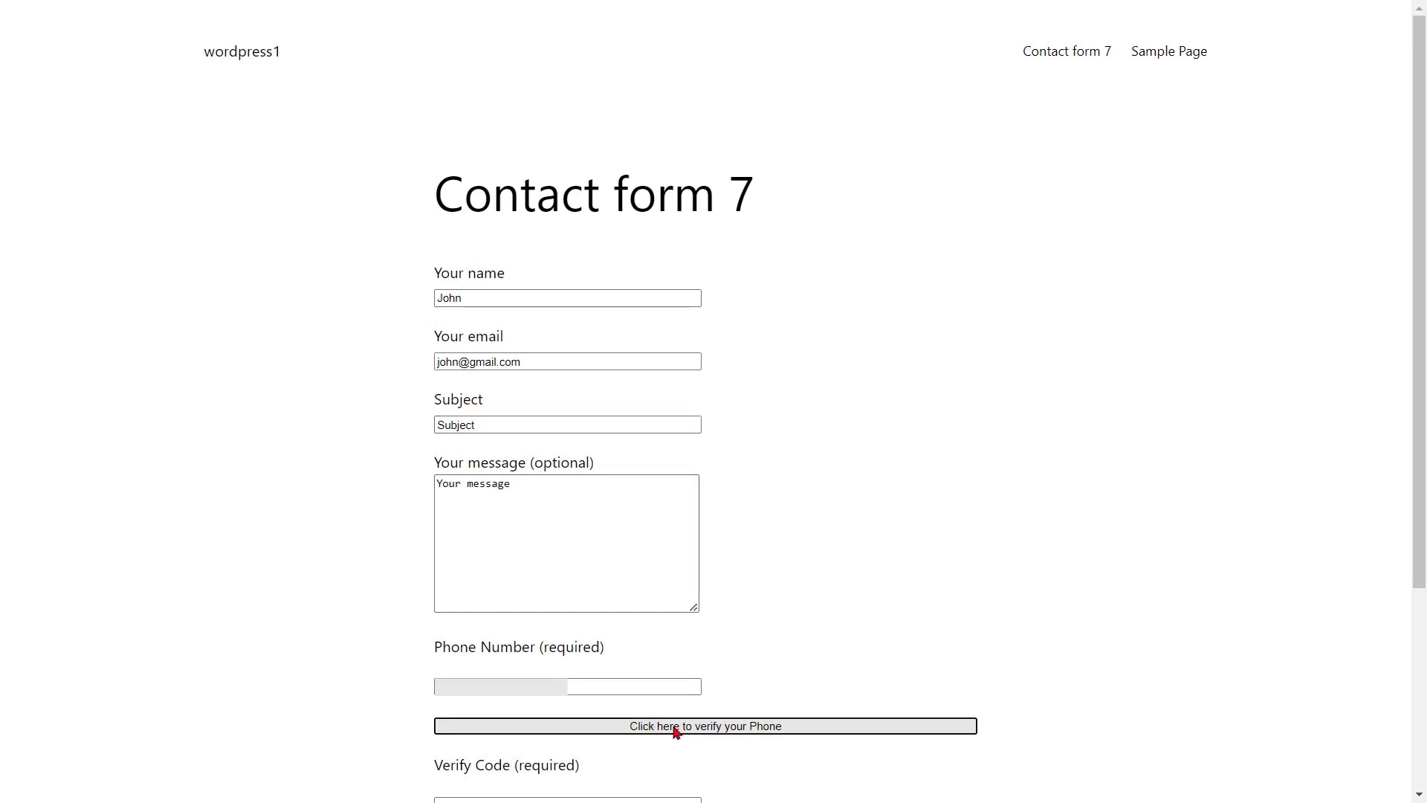
Send the phone OTP, enter the texted code in Verify Code, and submit the form.
click(674, 727)
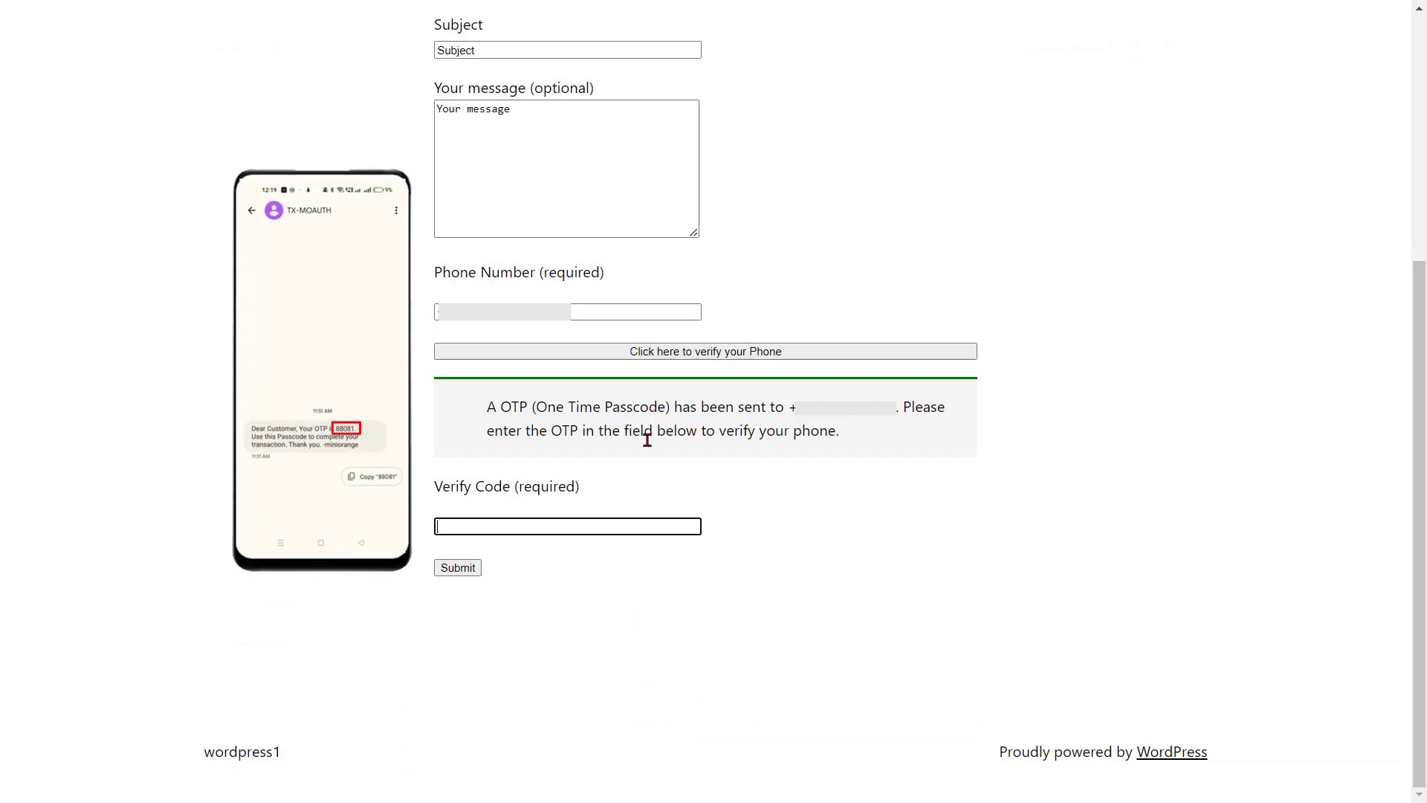
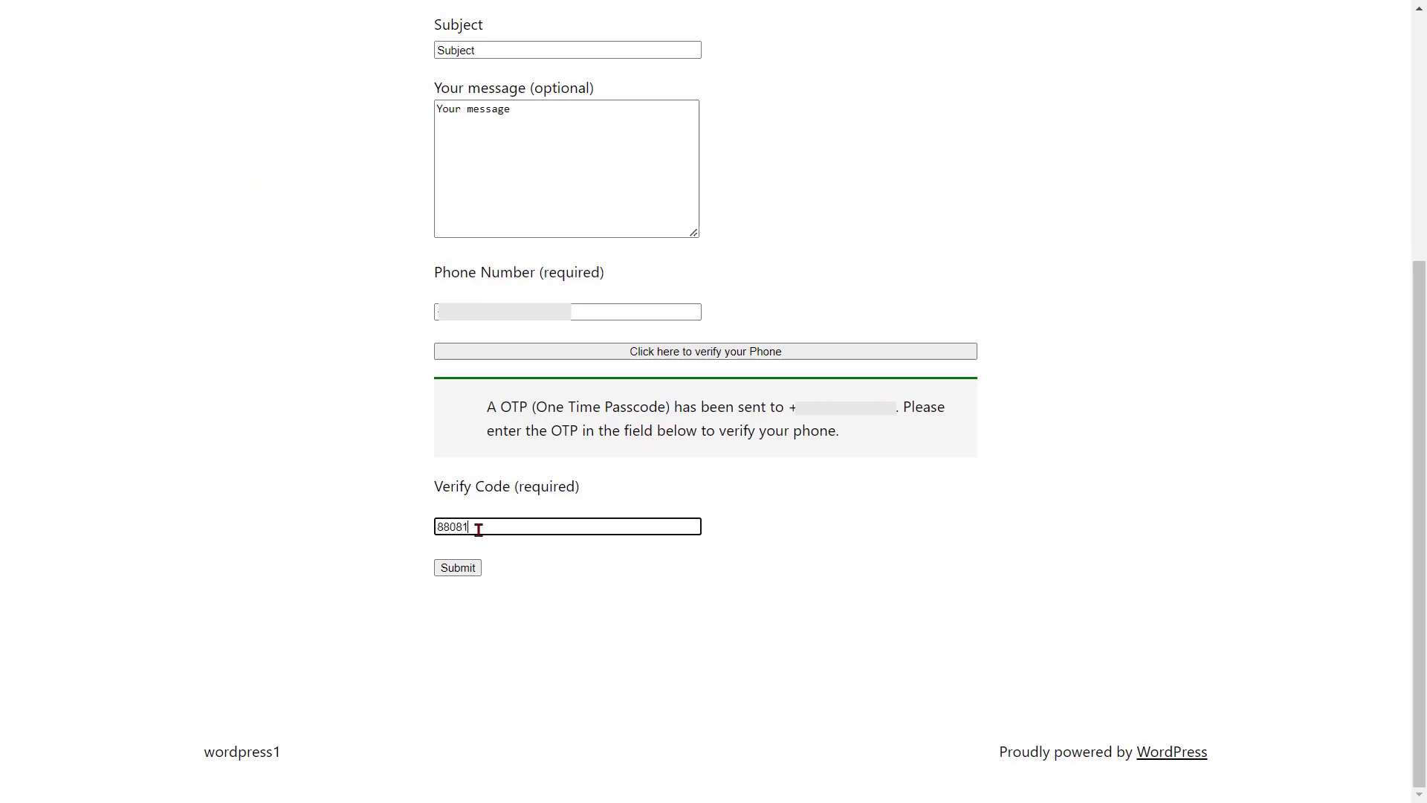
click(459, 572)
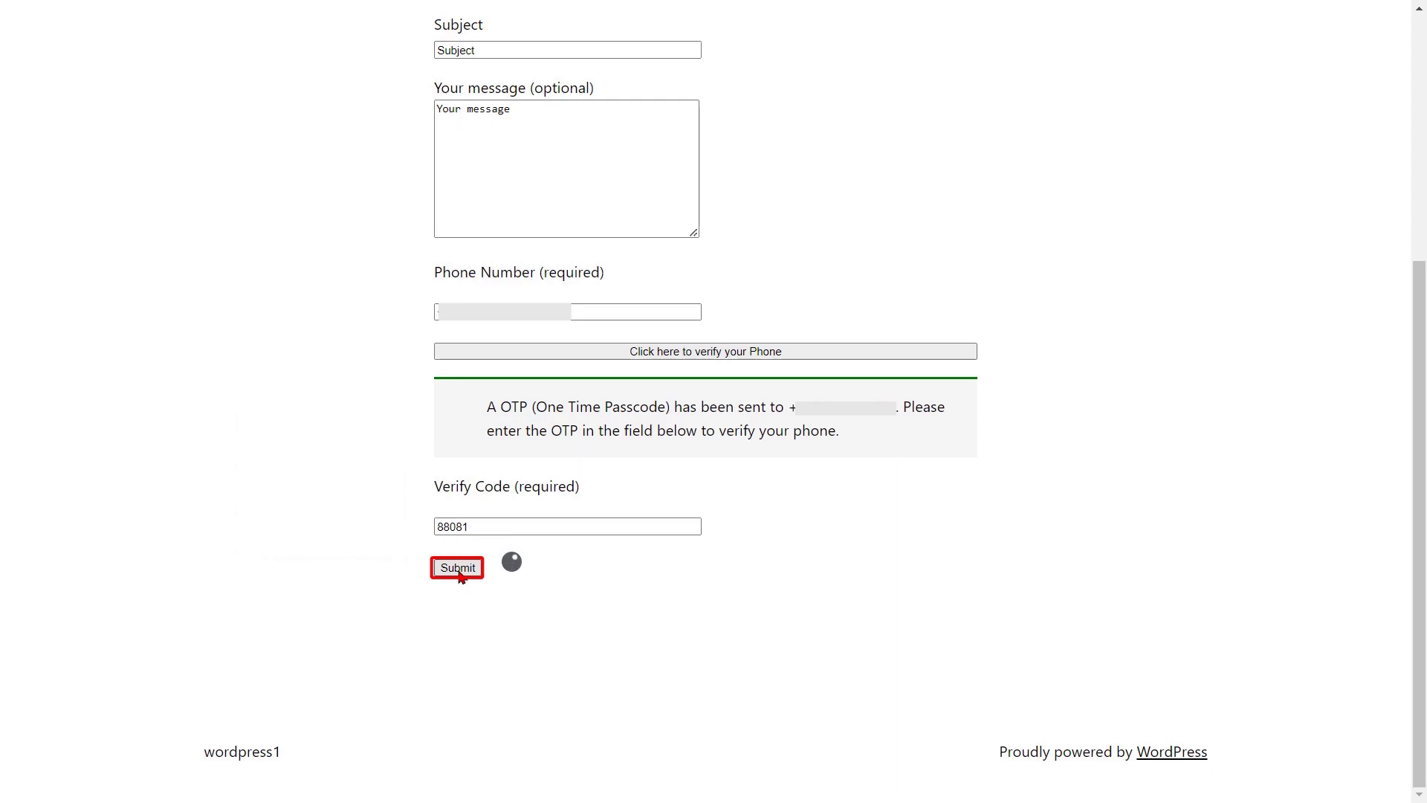